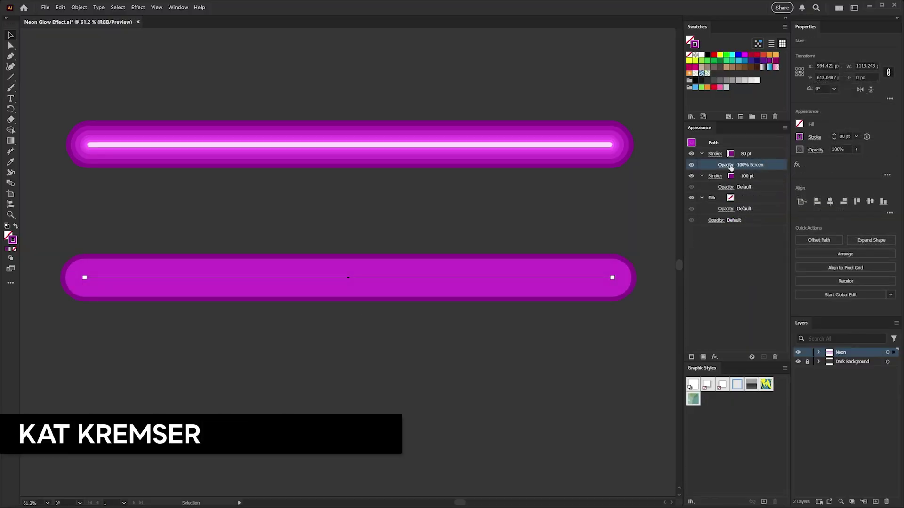
Set the selected stroke's opacity to 60%.
left_click(726, 165)
type("60")
key("Return")
Duplicate the 80 pt stroke as a 60 pt stroke, then shift the star from orange to green.
left_click(774, 155)
left_click(784, 127)
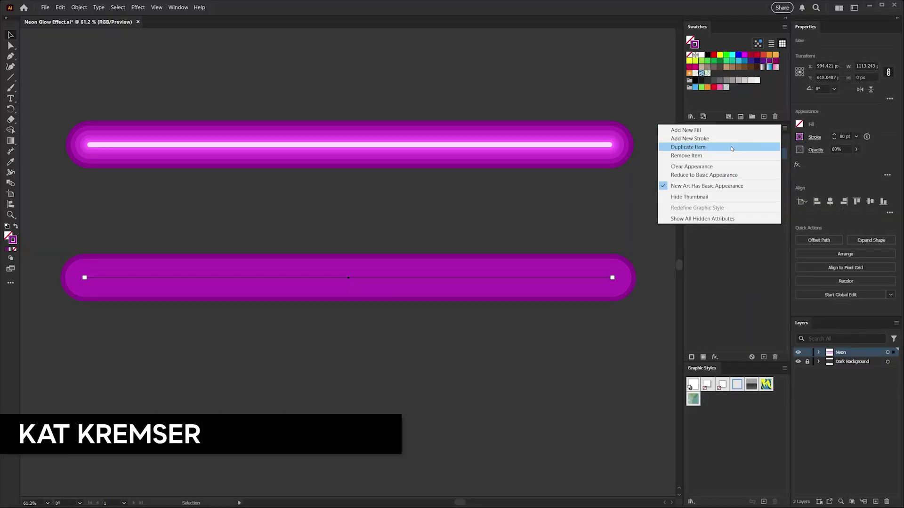
left_click(692, 145)
left_click(758, 154)
type("60")
key("Return")
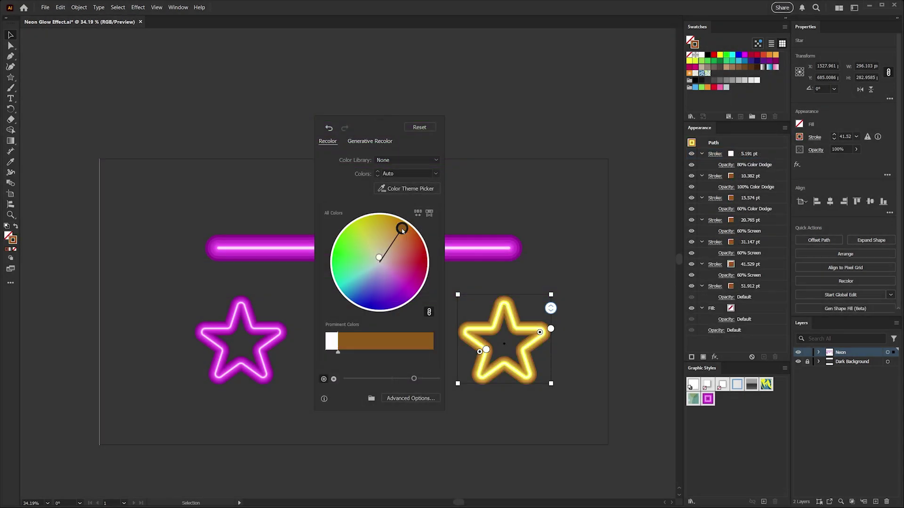
left_click_drag(397, 228, 345, 282)
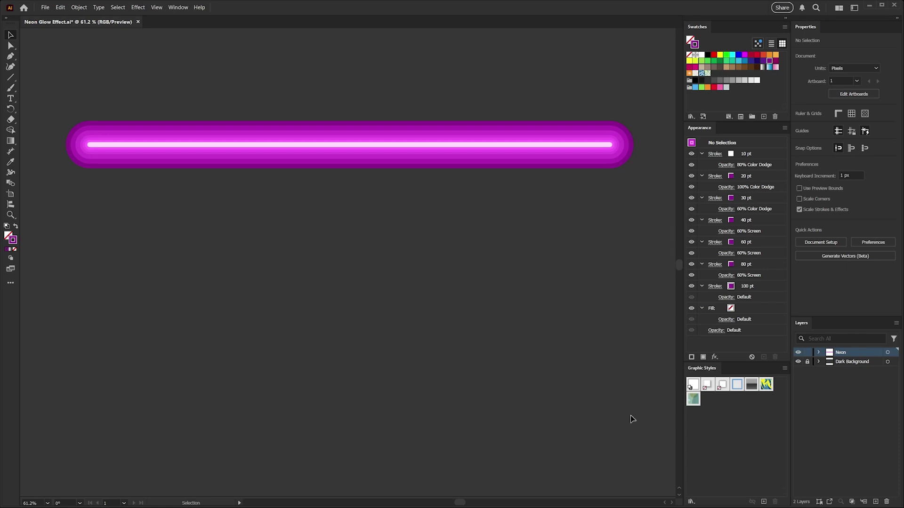
Check the Window menu's panel list, then Reduce to Basic Appearance for new artwork.
left_click(177, 7)
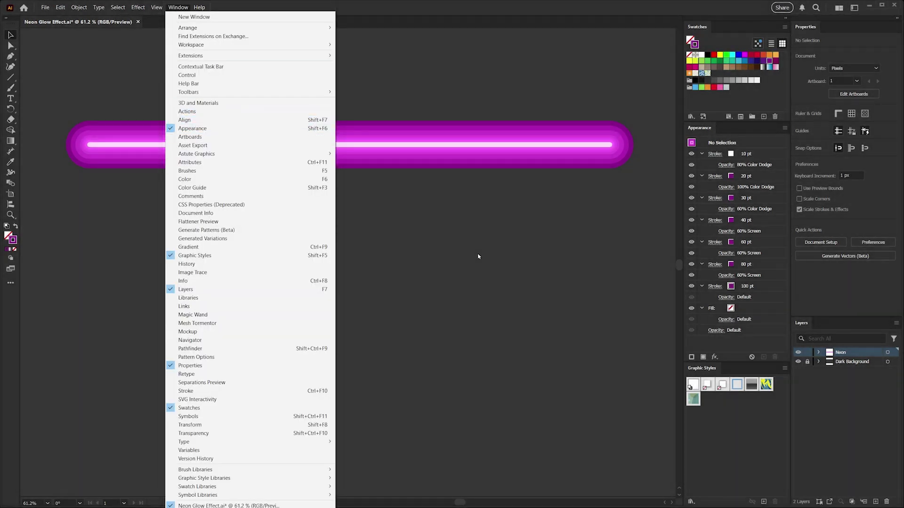
left_click(477, 259)
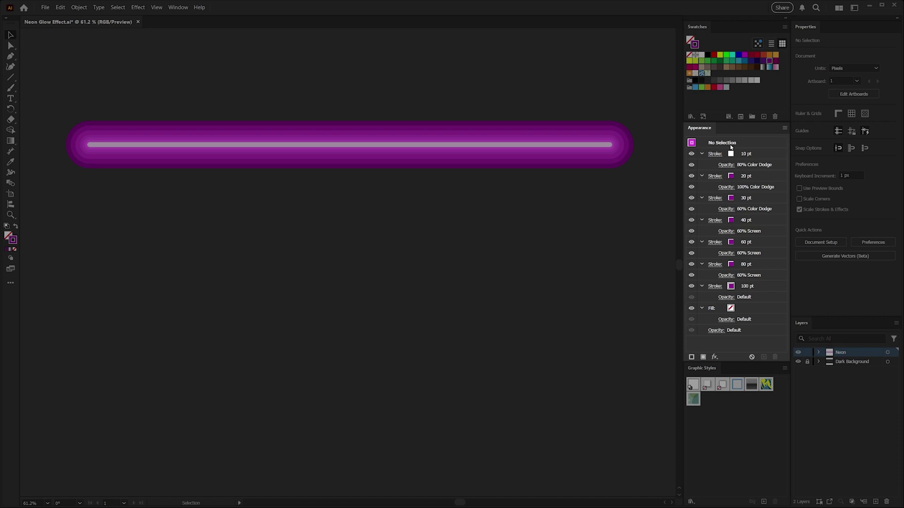
left_click(751, 358)
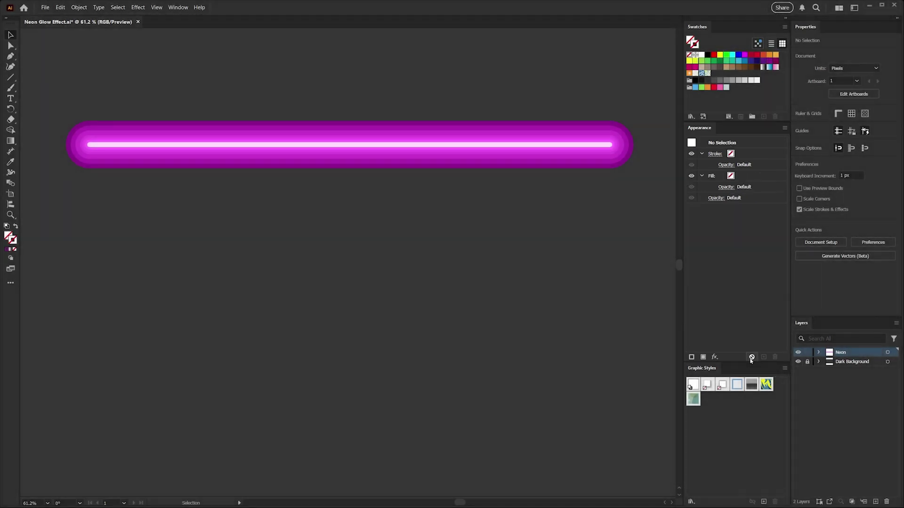
Draw a straight horizontal line about 1108 px long below the neon line.
left_click(11, 77)
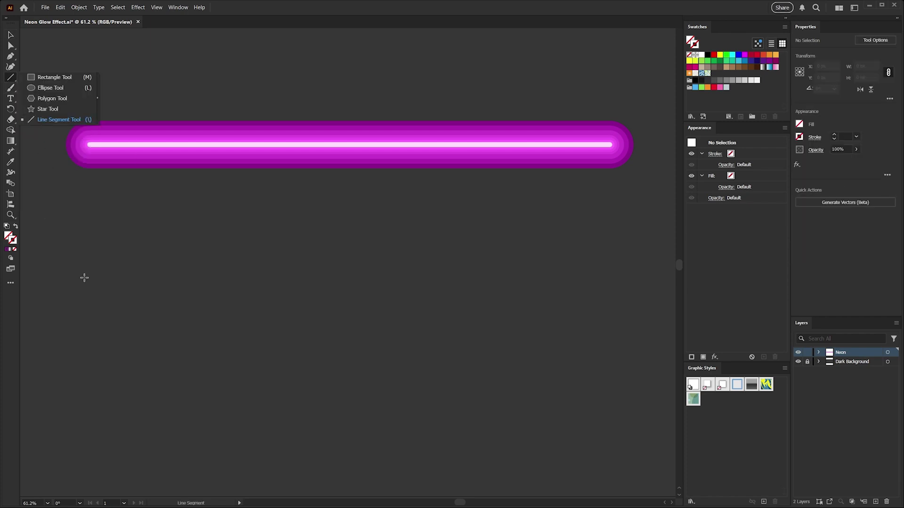
left_click_drag(84, 278, 611, 312)
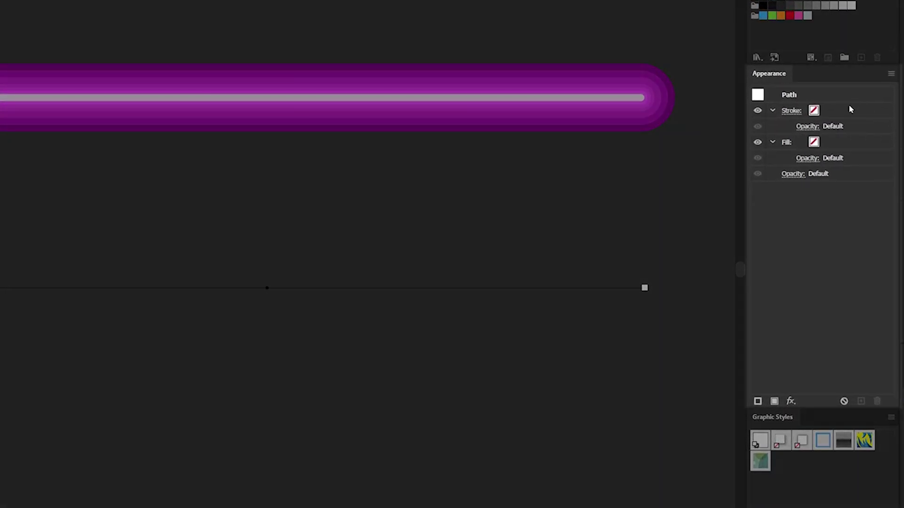
Give the lower line a purple 100 pt stroke with Round Cap ends.
left_click(855, 113)
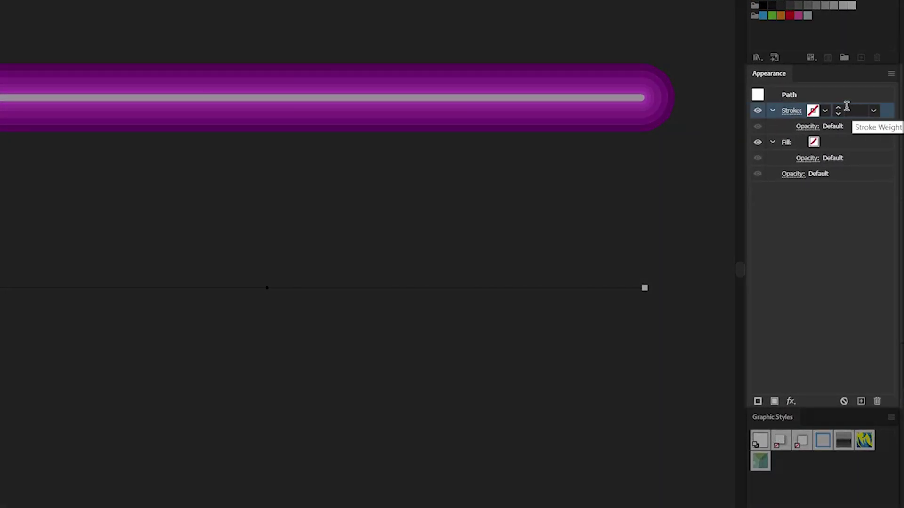
left_click(824, 111)
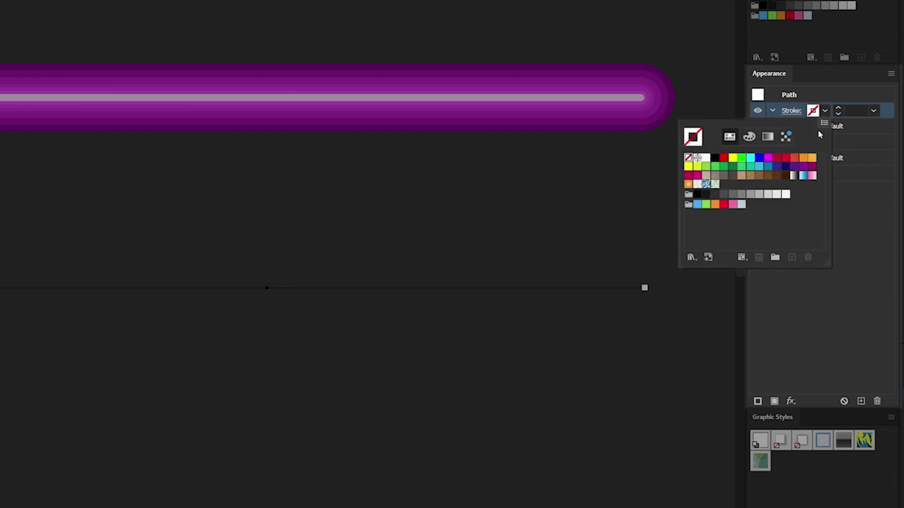
left_click(804, 168)
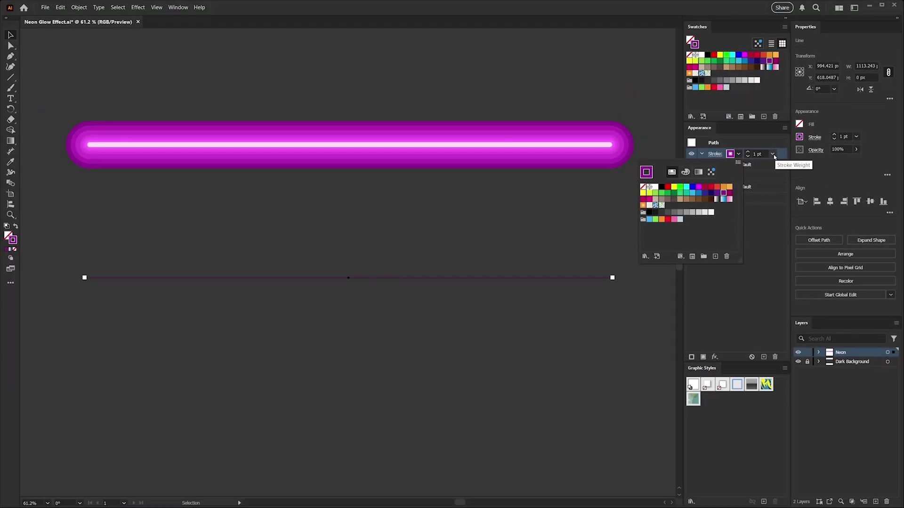
key("Escape")
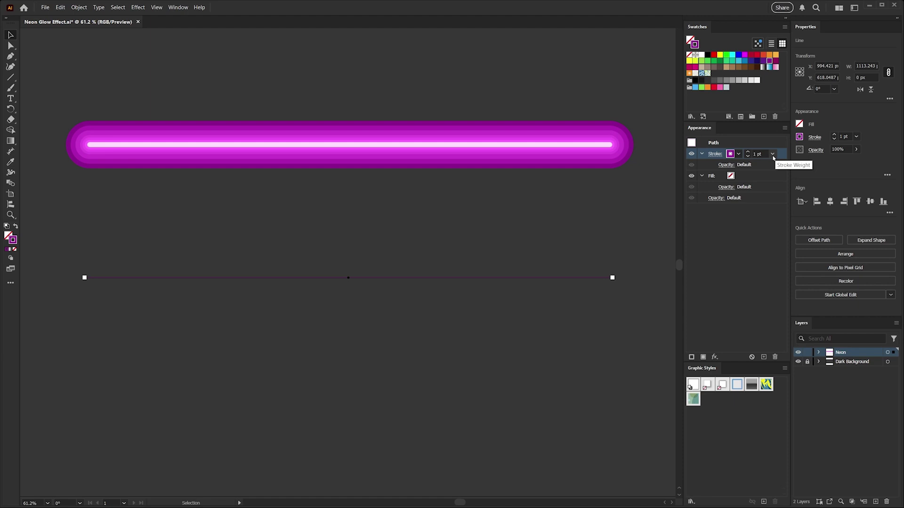
left_click(772, 154)
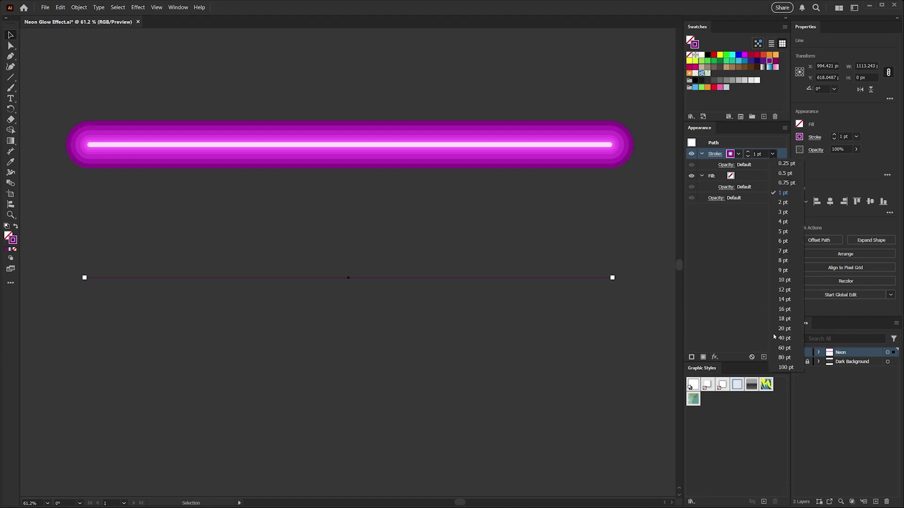
left_click(785, 368)
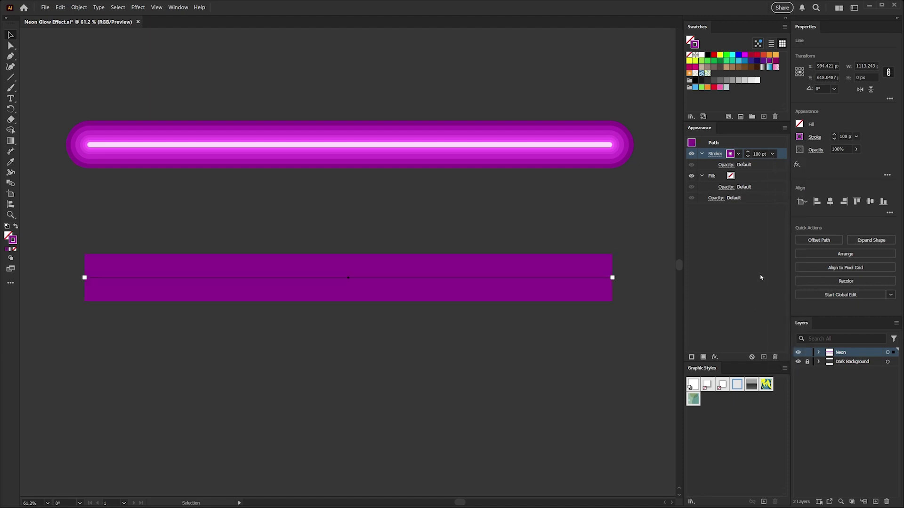
left_click(713, 155)
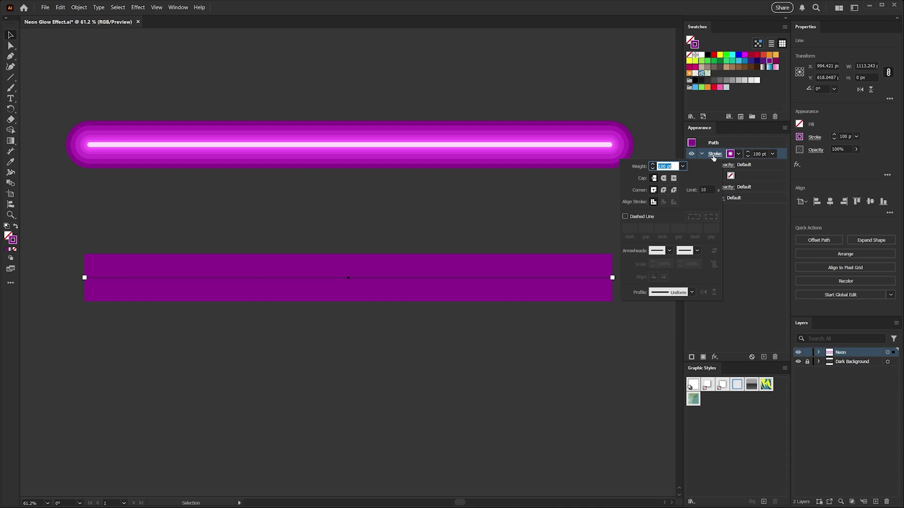
left_click(663, 178)
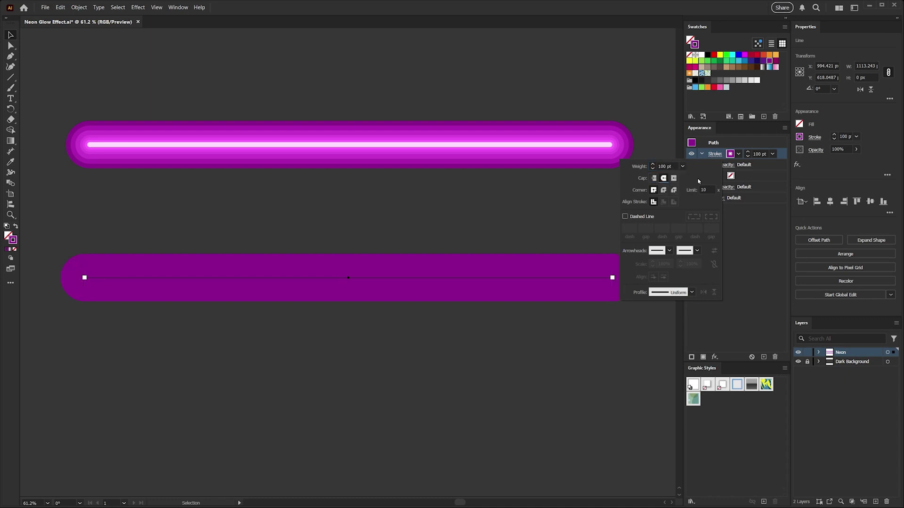
left_click(779, 160)
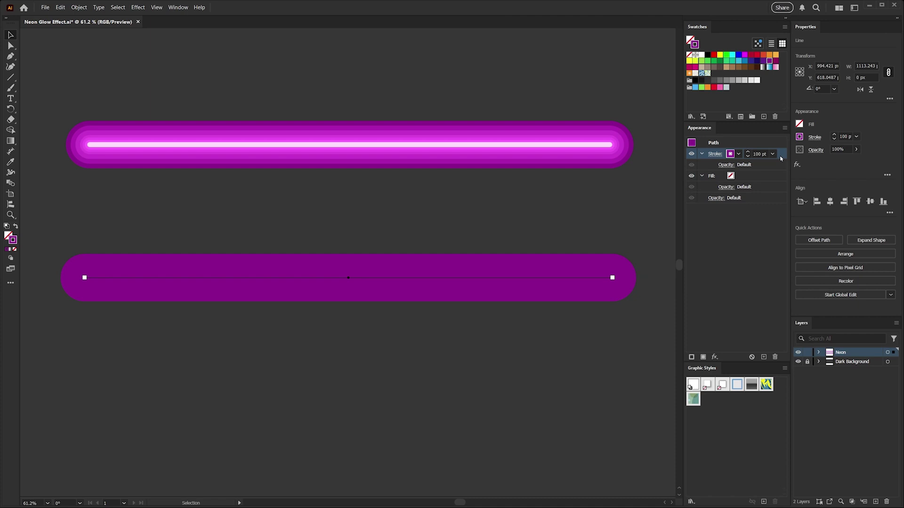
left_click(724, 165)
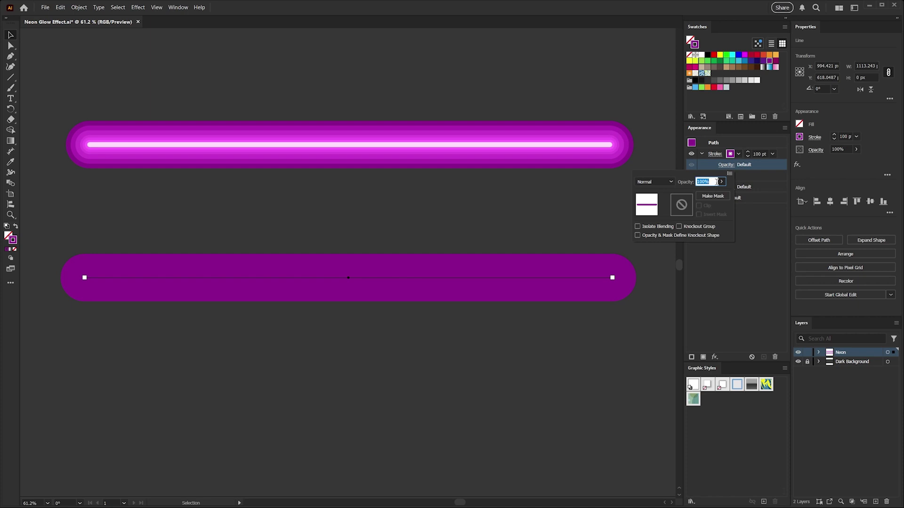
left_click(781, 155)
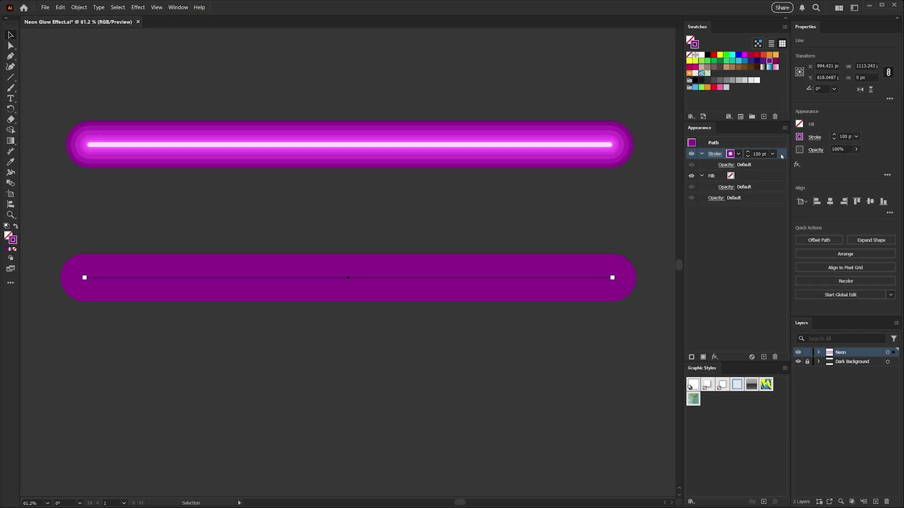
Duplicate the 100 pt stroke and set the top copy to 80 pt.
left_click(784, 128)
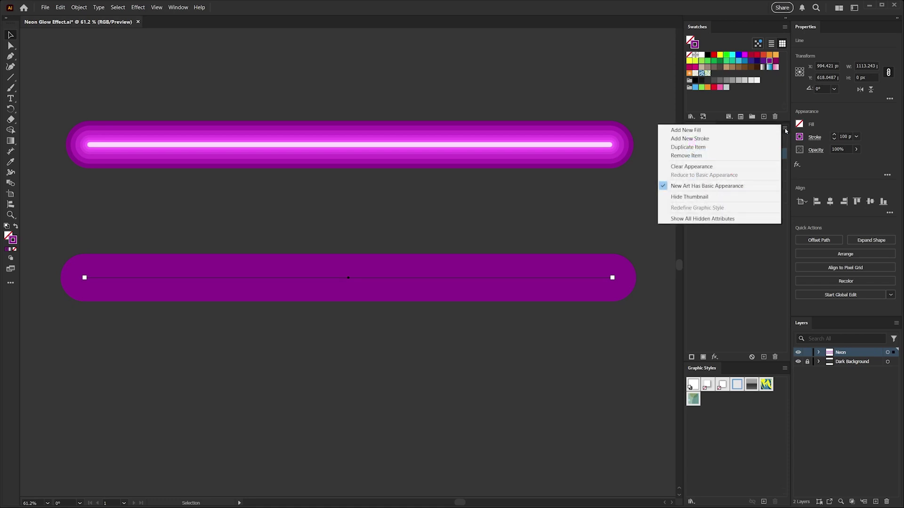
left_click(711, 147)
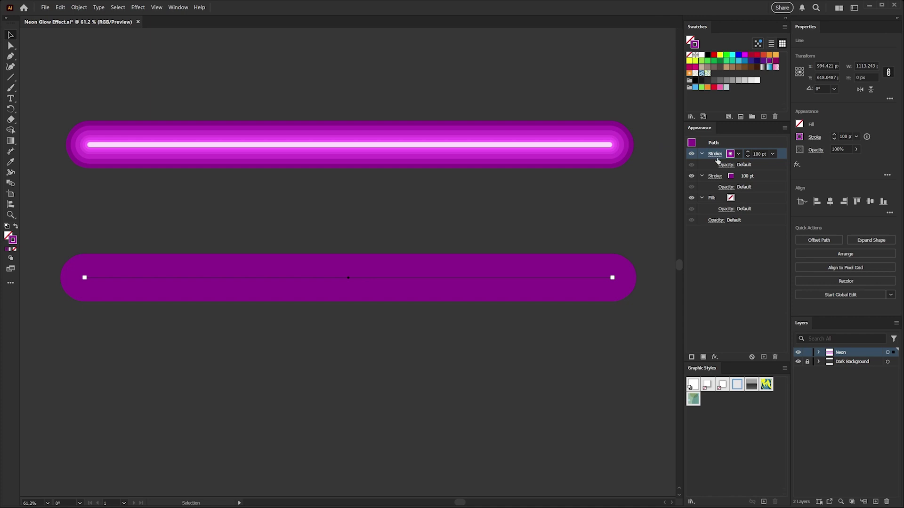
left_click(712, 155)
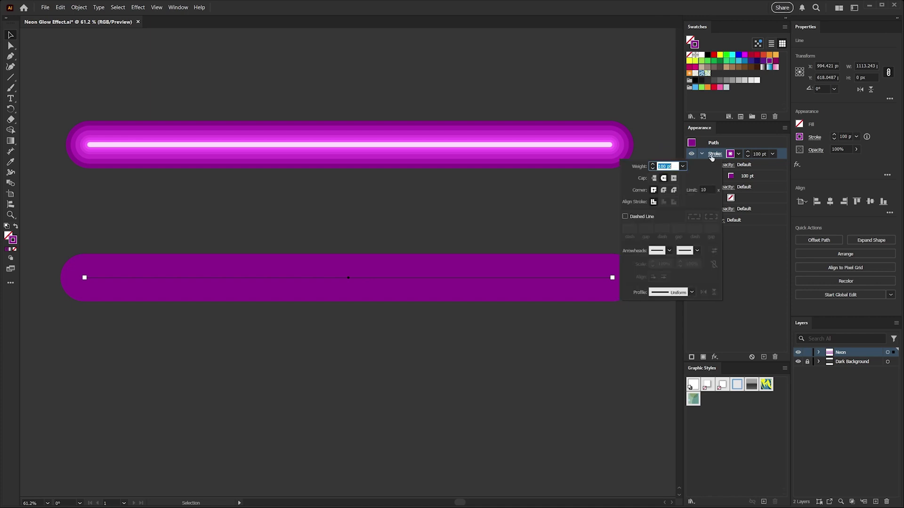
left_click(774, 157)
left_click(773, 155)
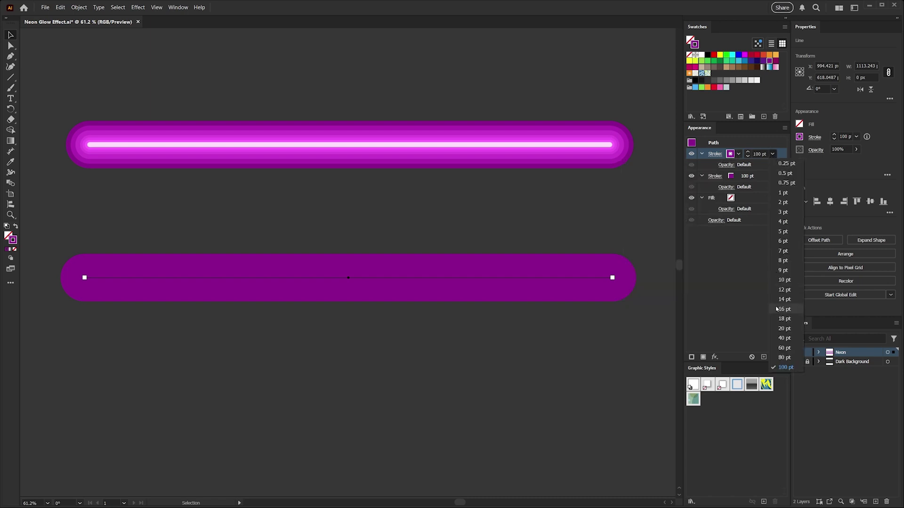
left_click(784, 359)
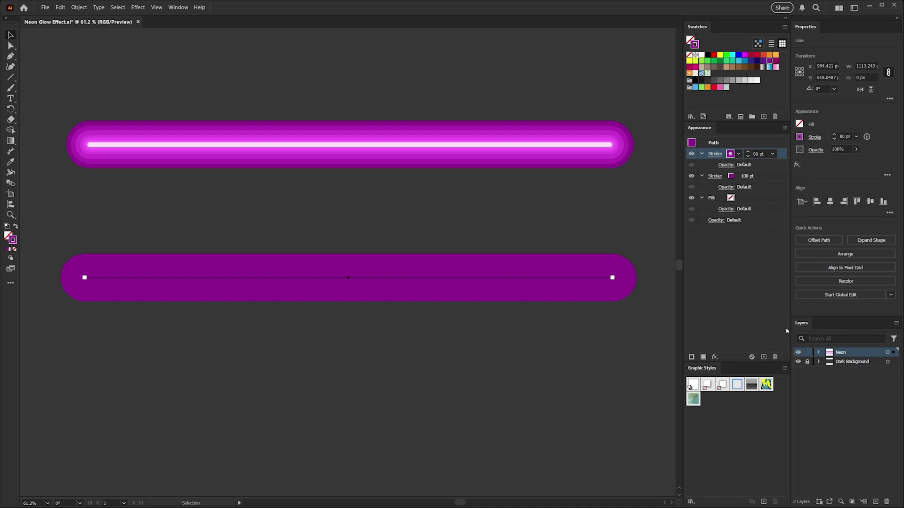
Blend the 80 pt stroke in Screen mode at 60% opacity.
left_click(726, 164)
left_click(668, 183)
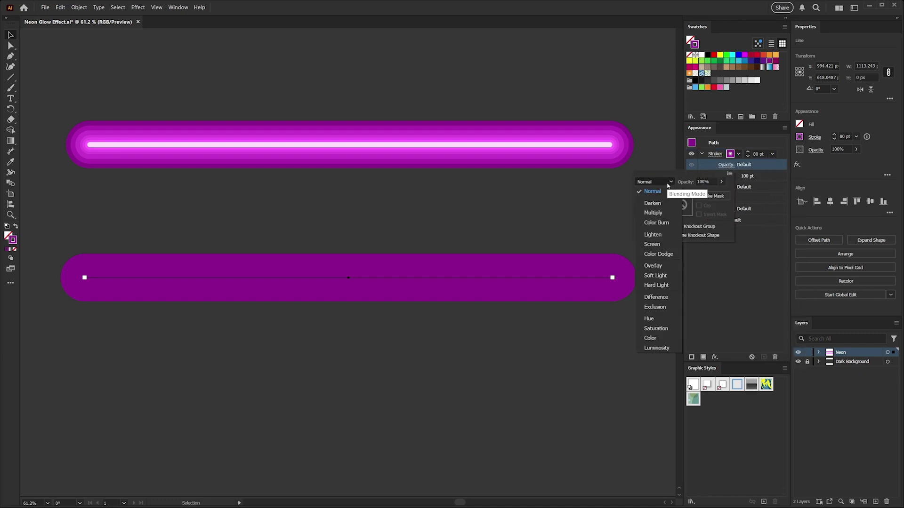
left_click(652, 244)
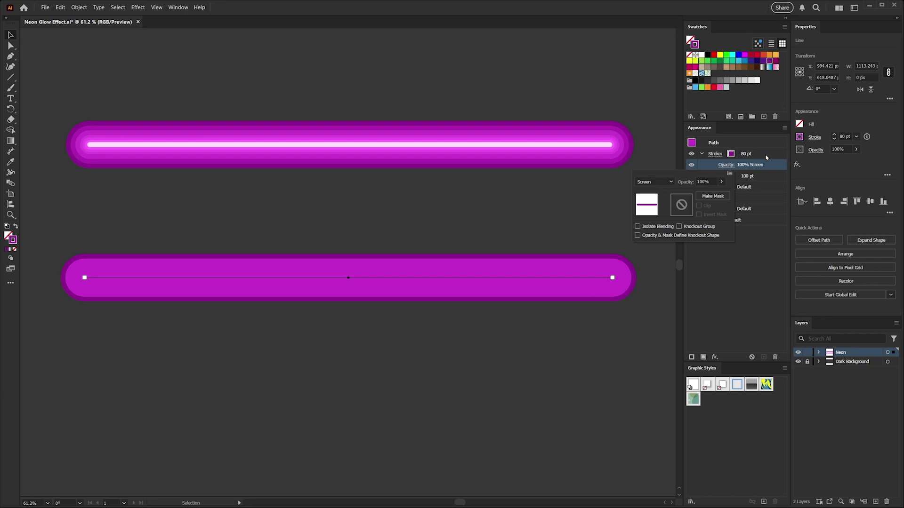
left_click(759, 156)
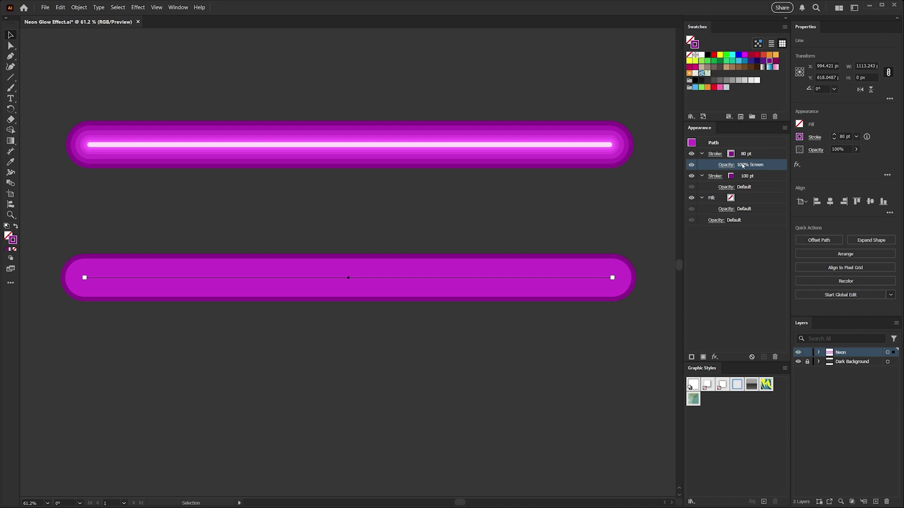
left_click(725, 165)
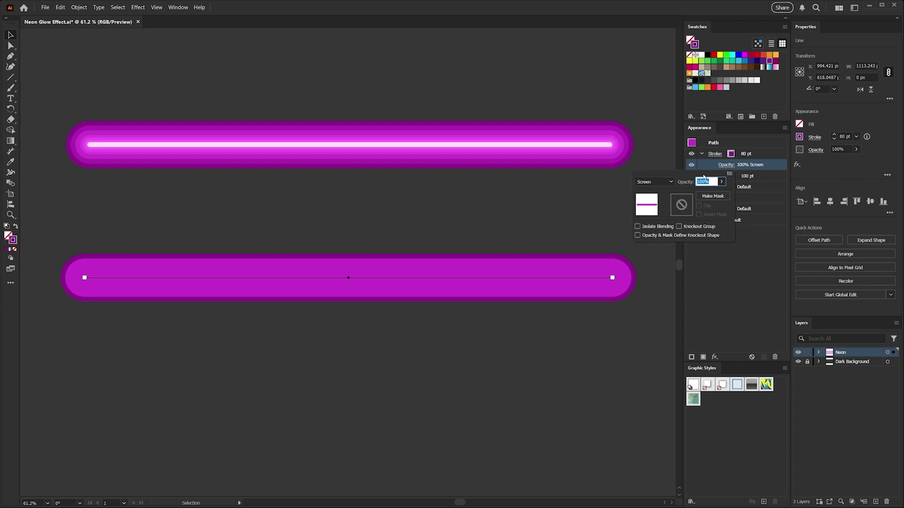
type("60")
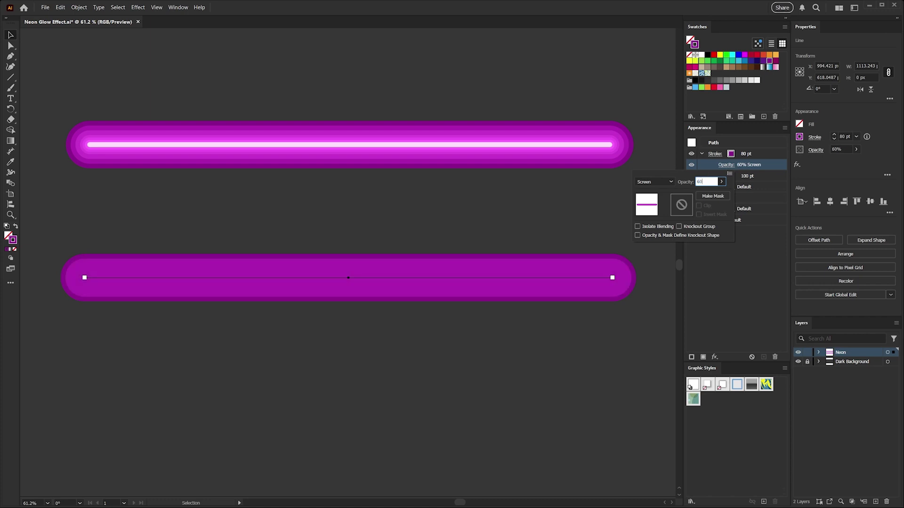
key("Return")
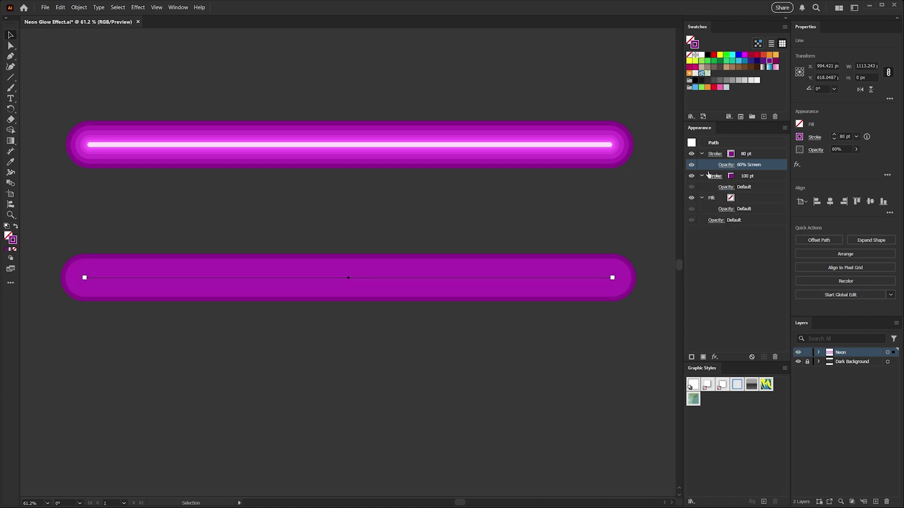
Duplicate the 80 pt stroke twice, creating 60 pt and 40 pt strokes.
left_click(769, 155)
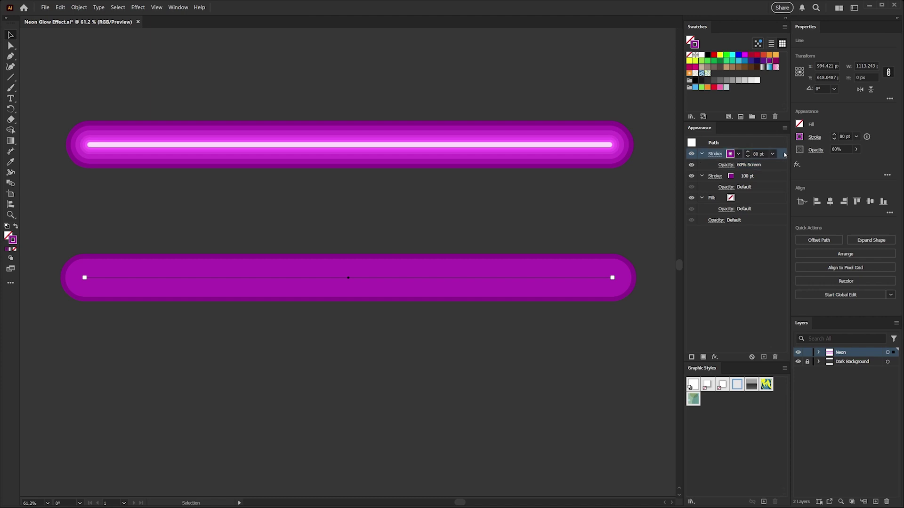
left_click(785, 128)
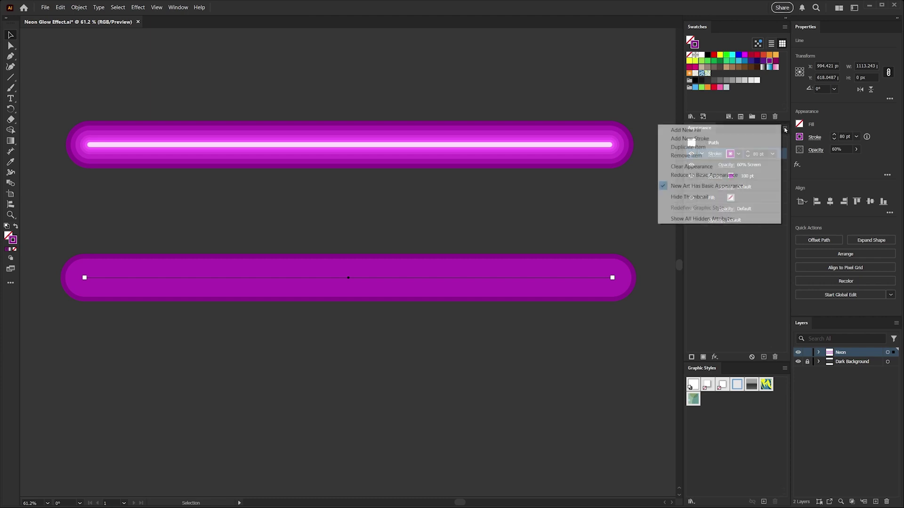
left_click(730, 147)
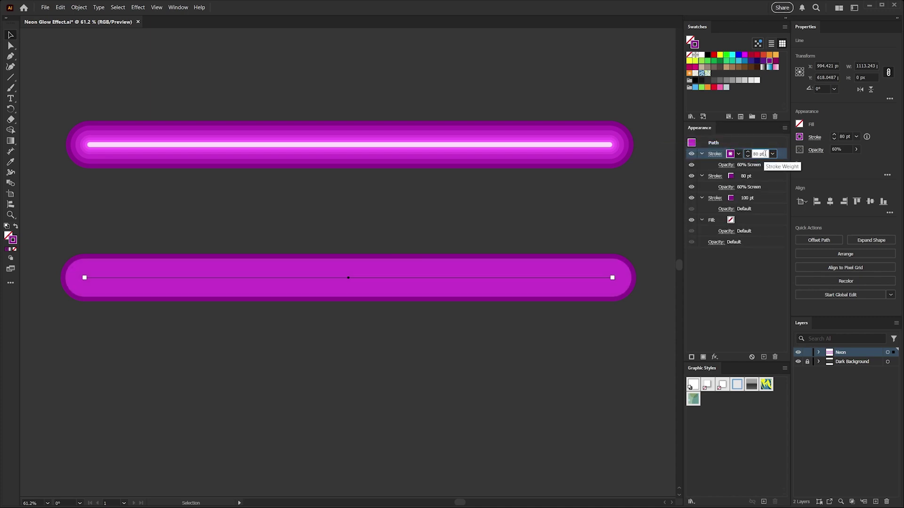
left_click_drag(765, 154, 748, 153)
type("60")
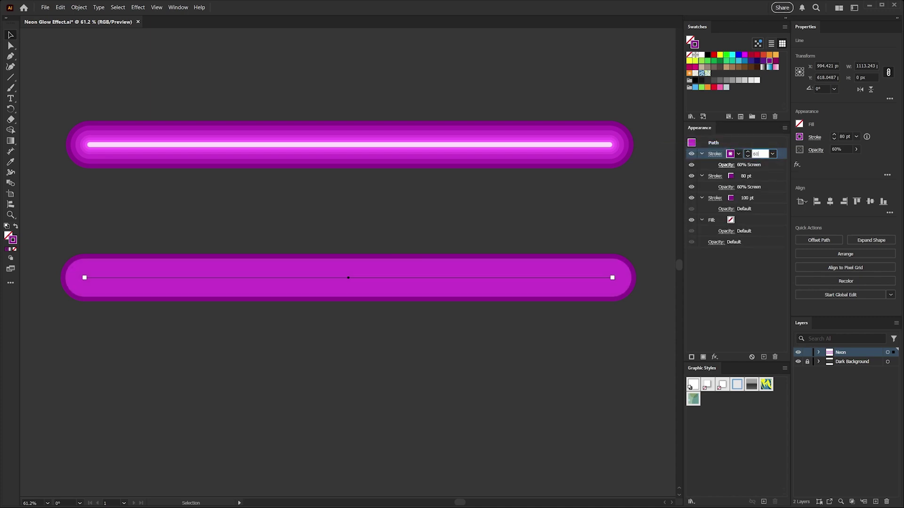
key("Return")
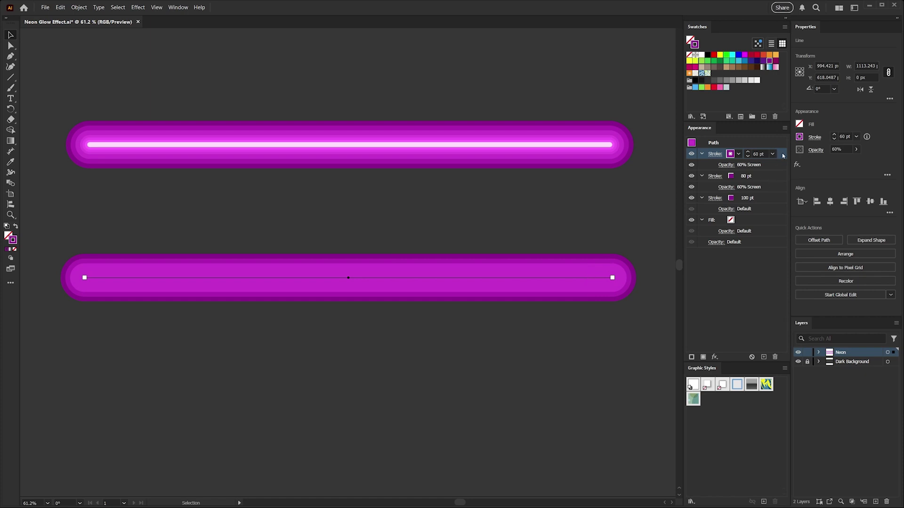
left_click(785, 128)
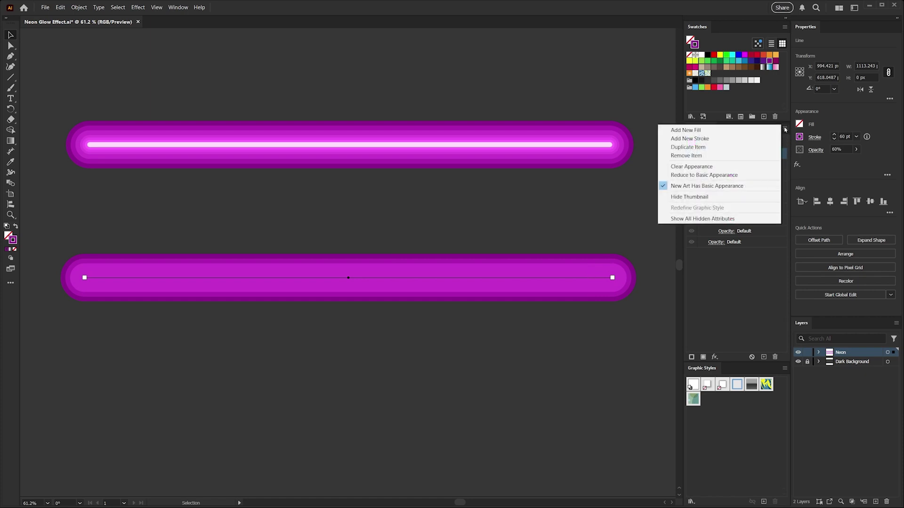
left_click(753, 147)
left_click(757, 154)
type("40")
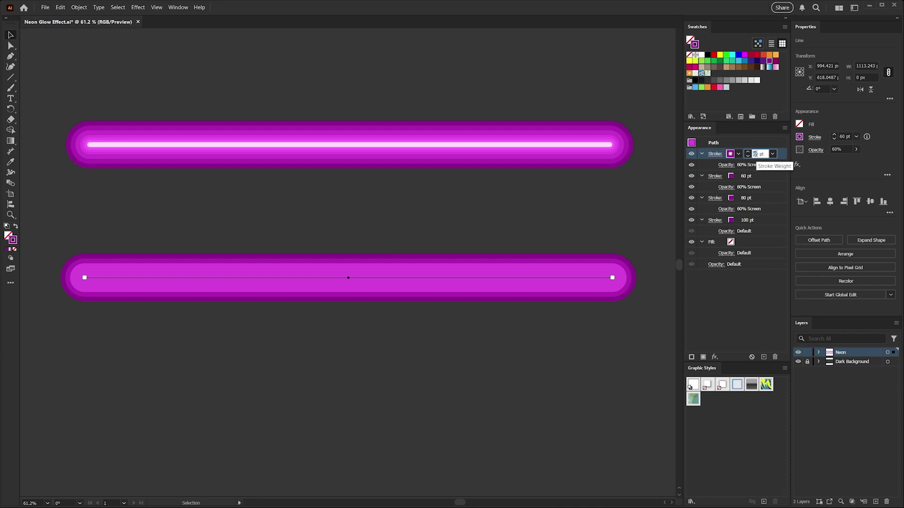
key("Return")
Add a 30 pt copy of the stroke blended in Color Dodge mode.
left_click(784, 128)
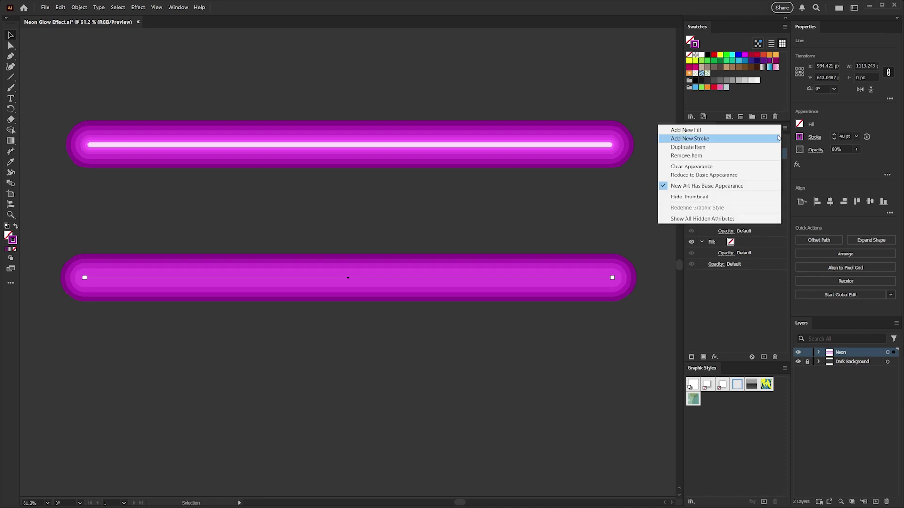
left_click(754, 147)
left_click(753, 153)
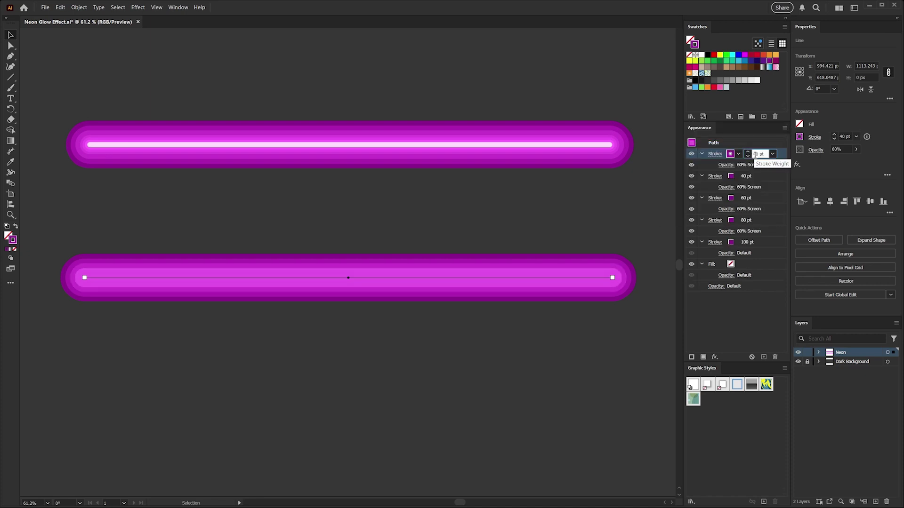
type("30")
left_click(727, 166)
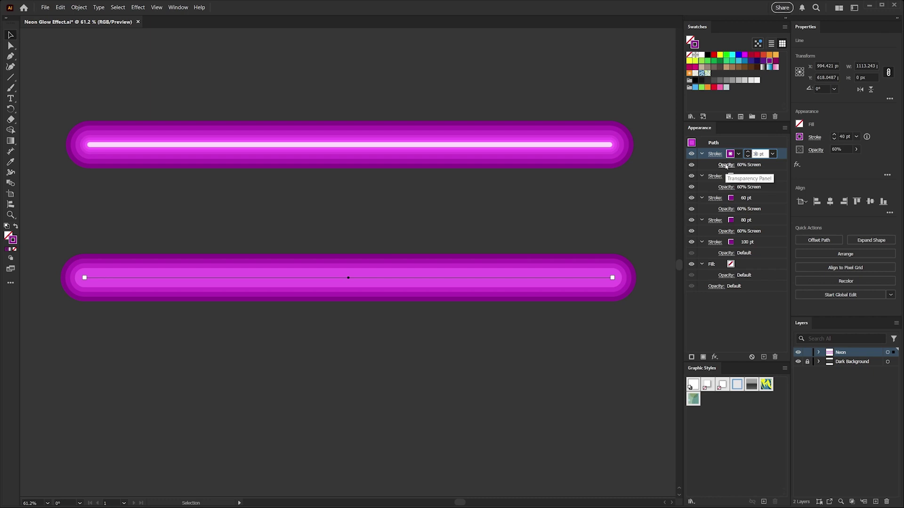
left_click(726, 166)
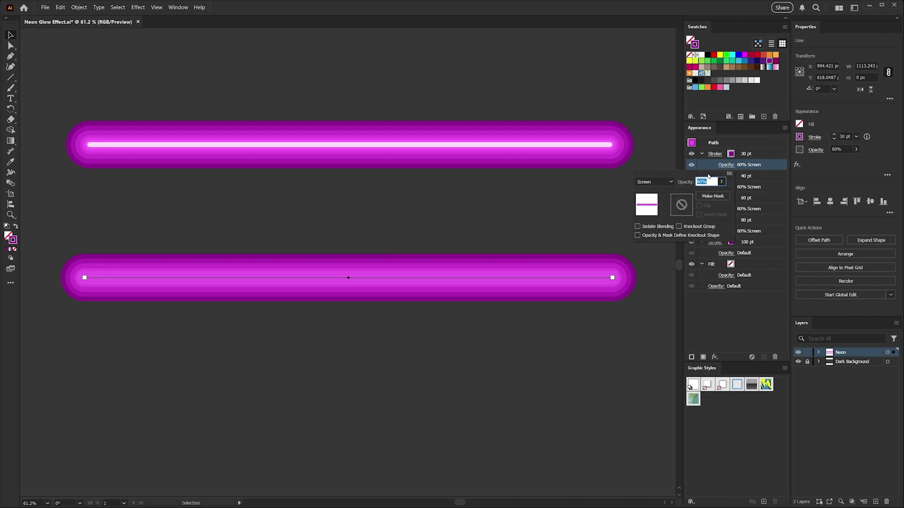
left_click(662, 182)
left_click(665, 254)
left_click(772, 156)
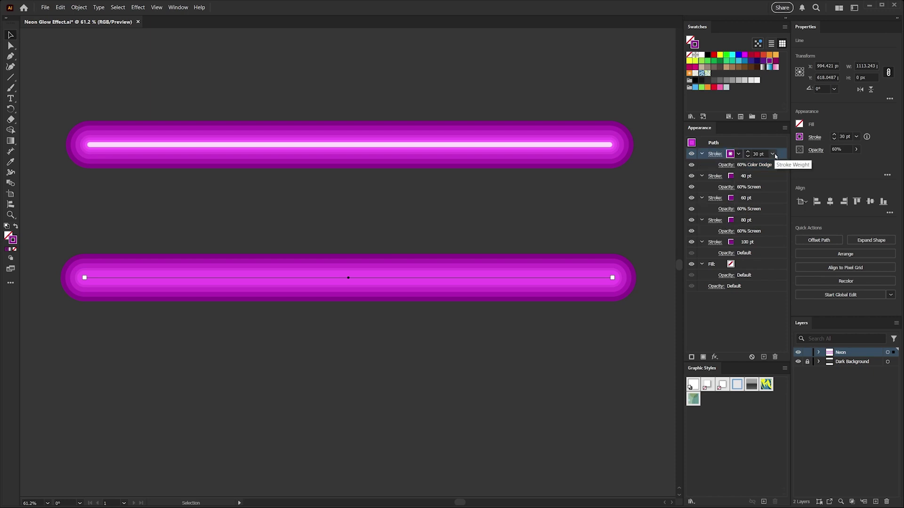
Add a 20 pt Color Dodge copy and raise its opacity to 100%.
left_click(784, 128)
left_click(717, 148)
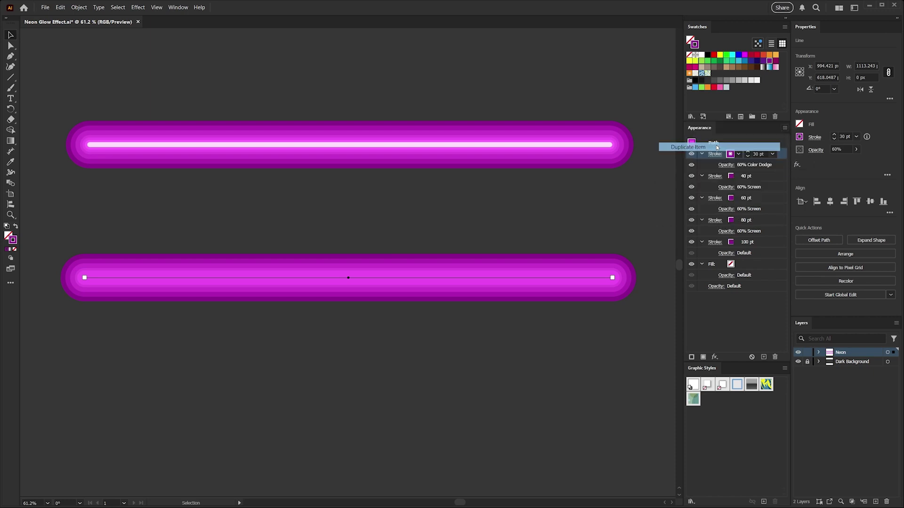
double_click(755, 154)
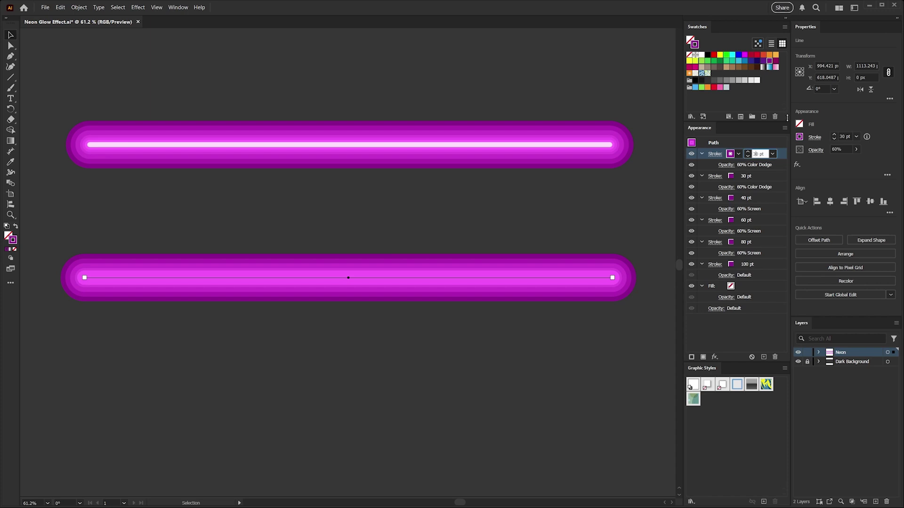
type("20")
key("Return")
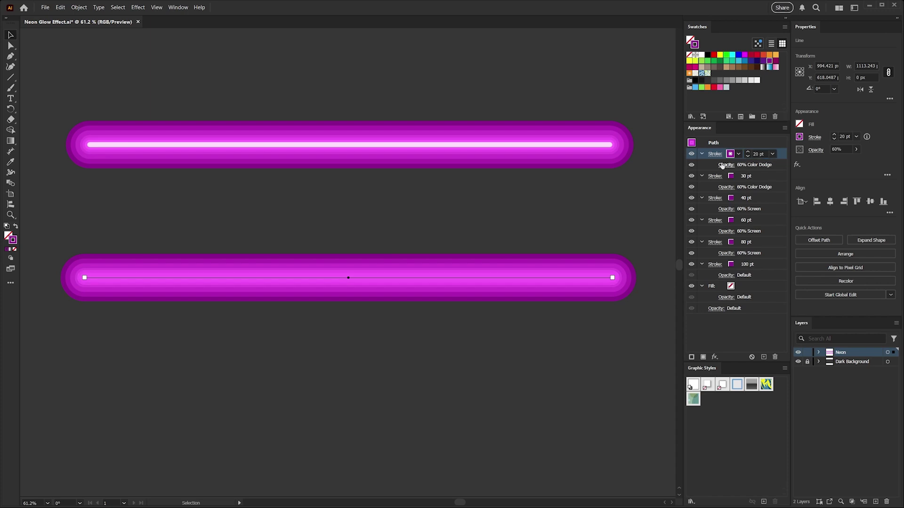
left_click(725, 167)
left_click(725, 166)
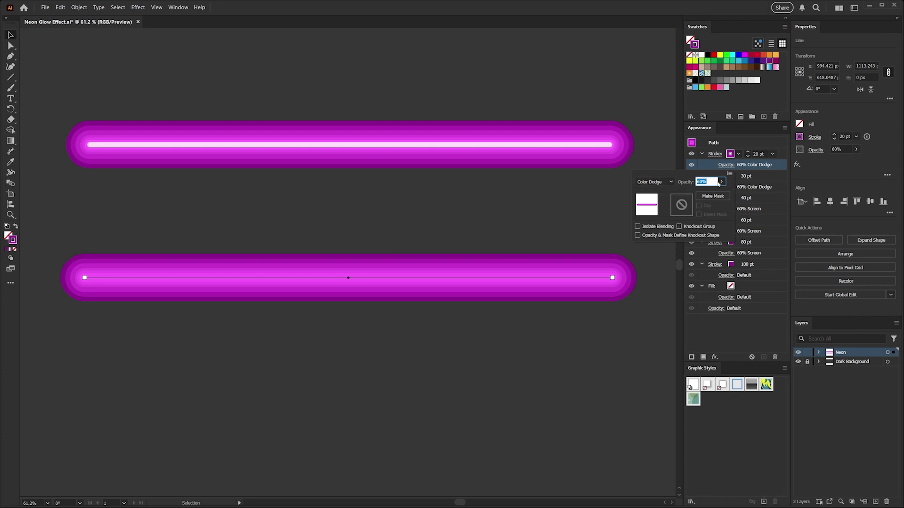
left_click(722, 185)
left_click_drag(707, 194, 725, 194)
Duplicate the 20 pt stroke as a white 10 pt stroke on top.
left_click(771, 154)
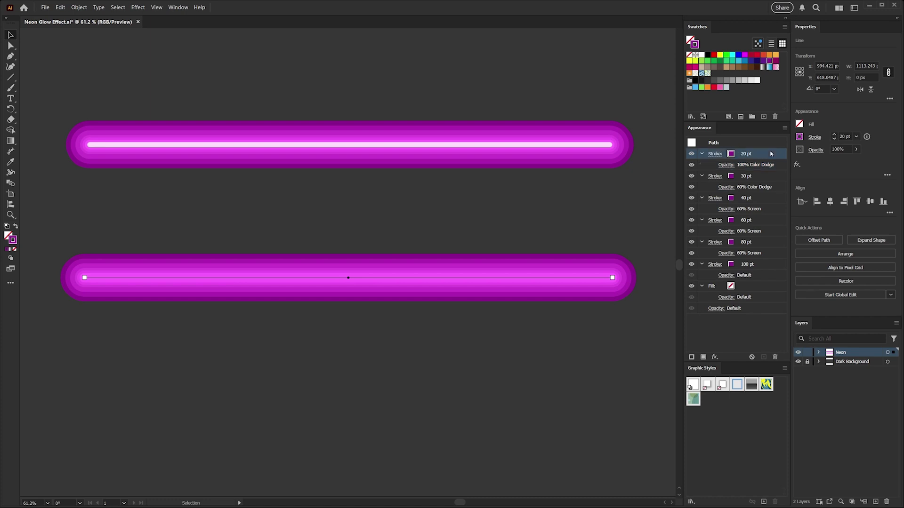
left_click(784, 128)
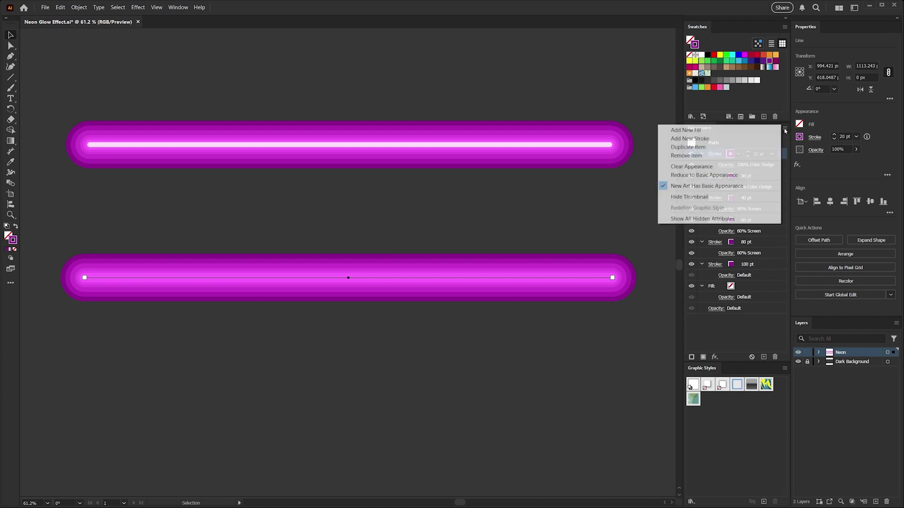
left_click(715, 146)
double_click(755, 154)
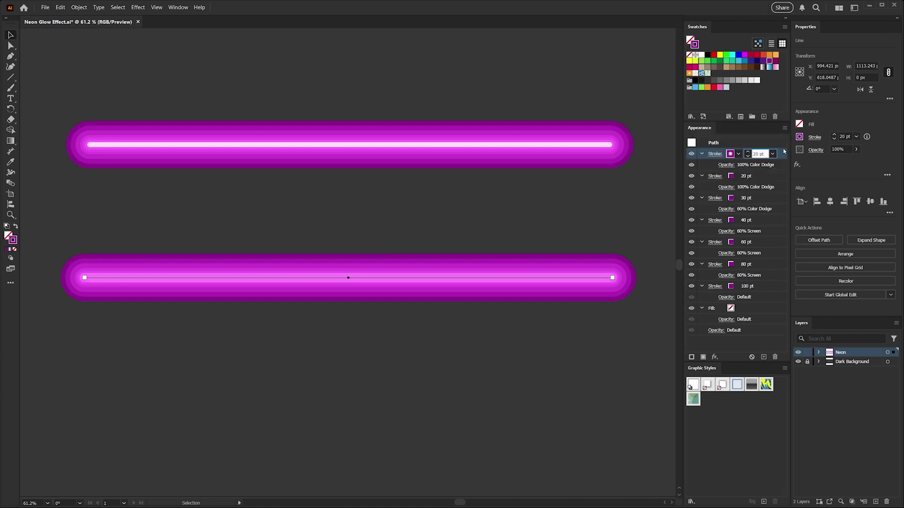
type("10")
key("Return")
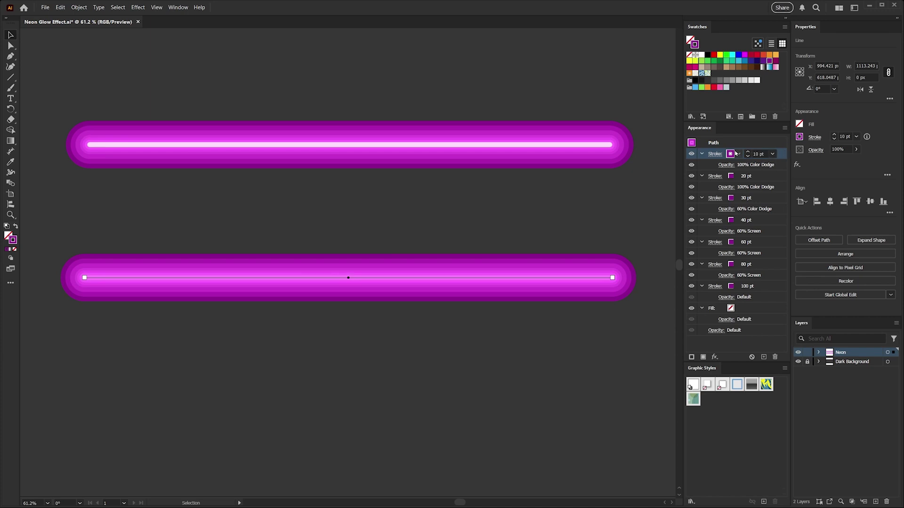
left_click(738, 155)
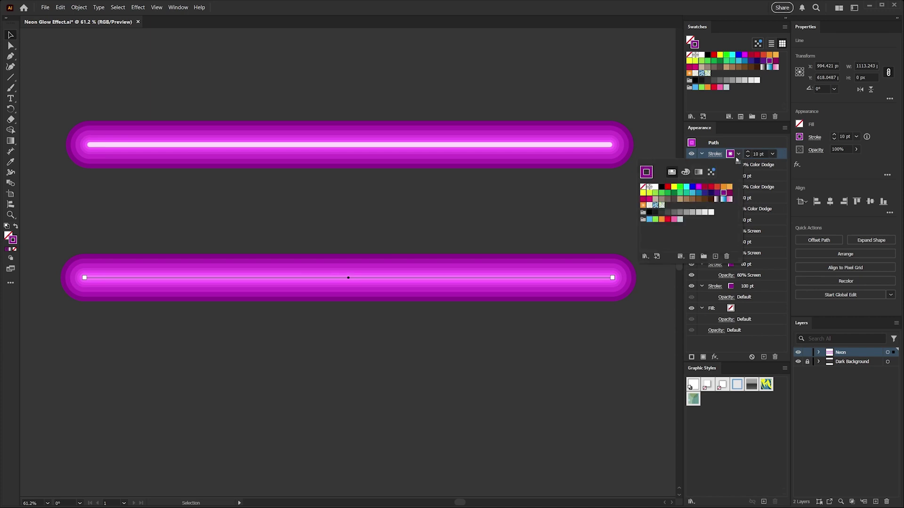
left_click(655, 187)
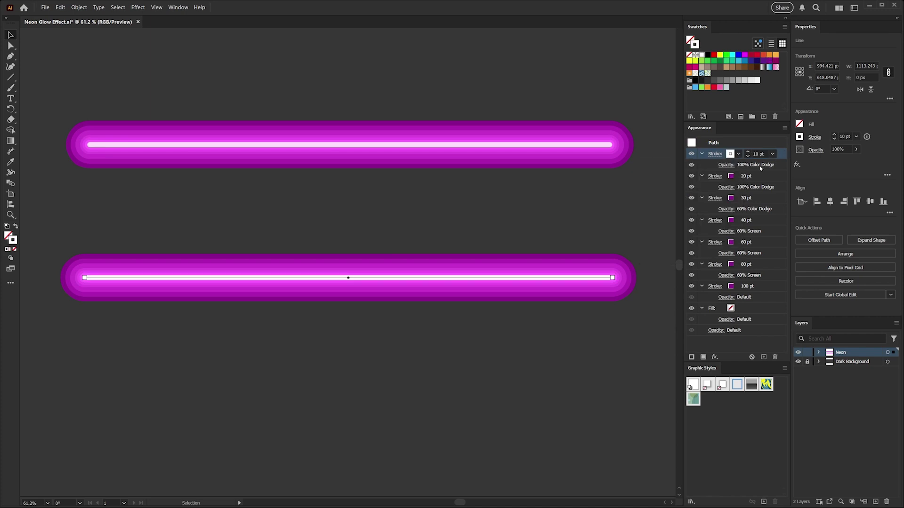
Set the white 10 pt stroke's opacity to 80%.
left_click(726, 165)
type("8")
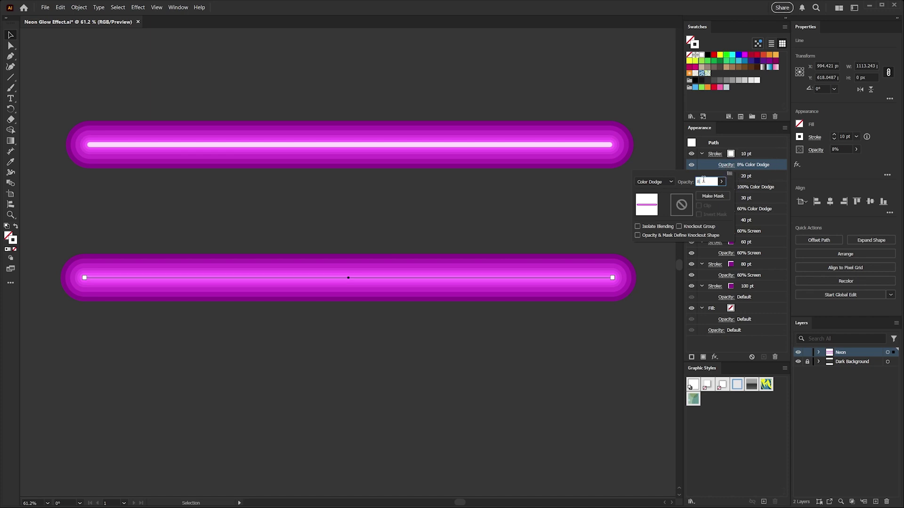
type("0")
key("Return")
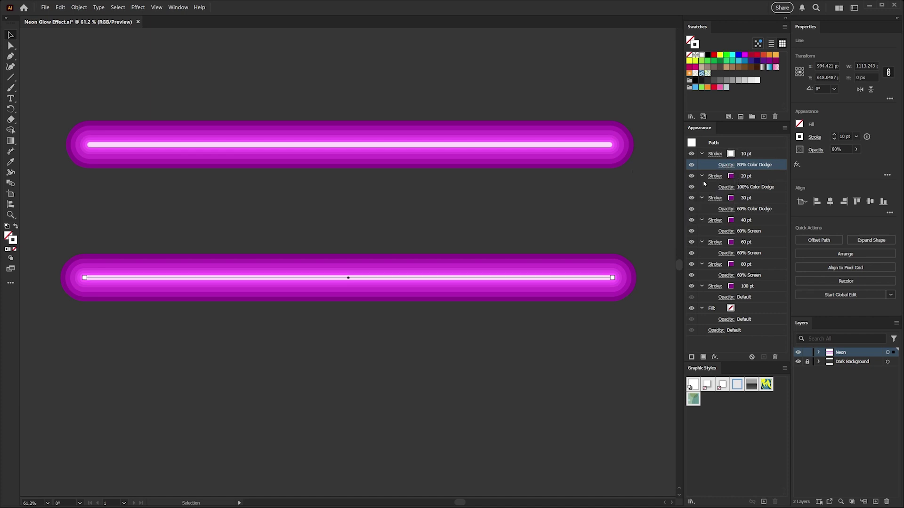
left_click(635, 208)
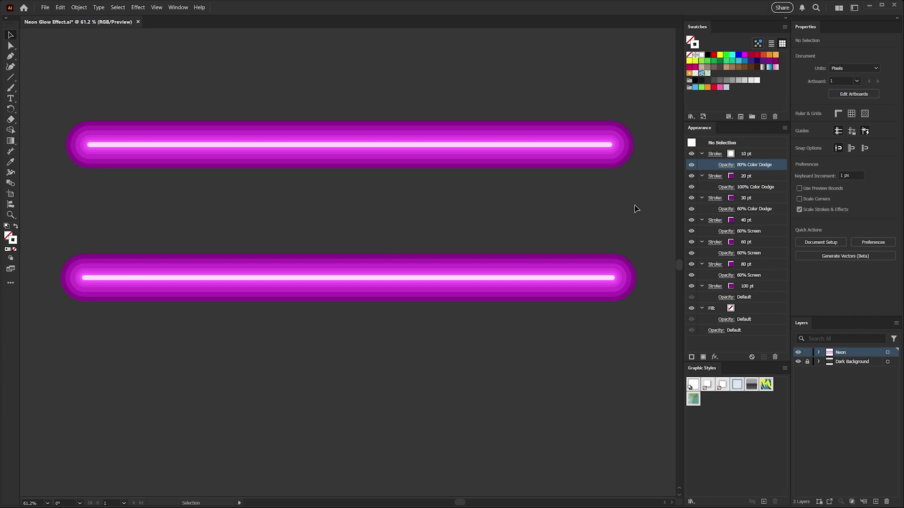
left_click(753, 264)
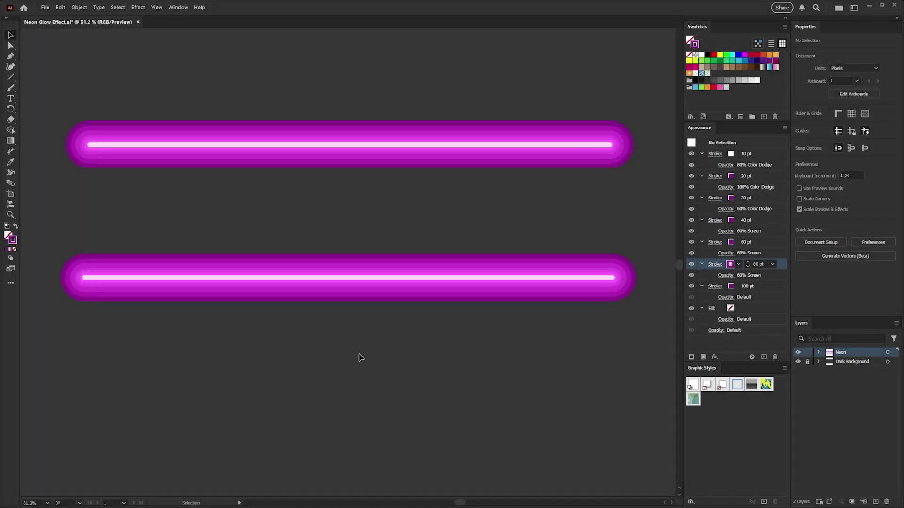
Resize the lower neon line to 300 px wide with Scale Strokes & Effects on.
left_click(363, 277)
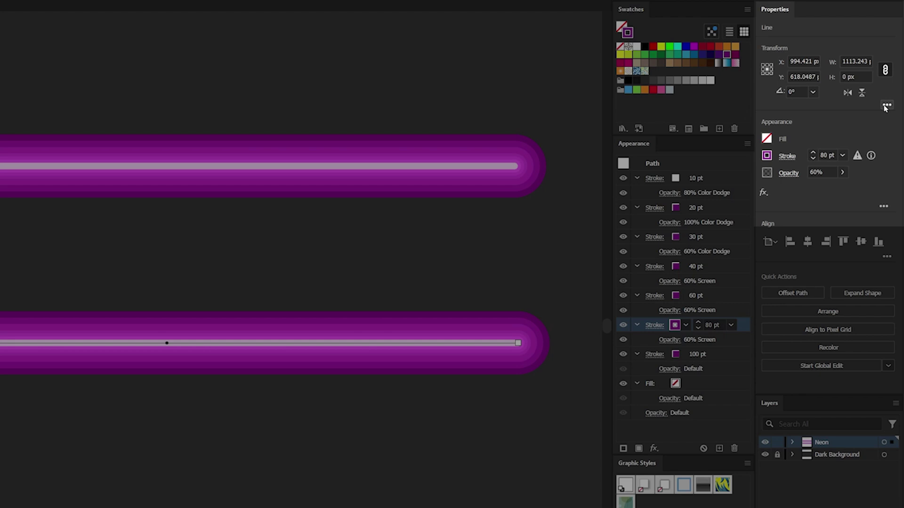
left_click(885, 107)
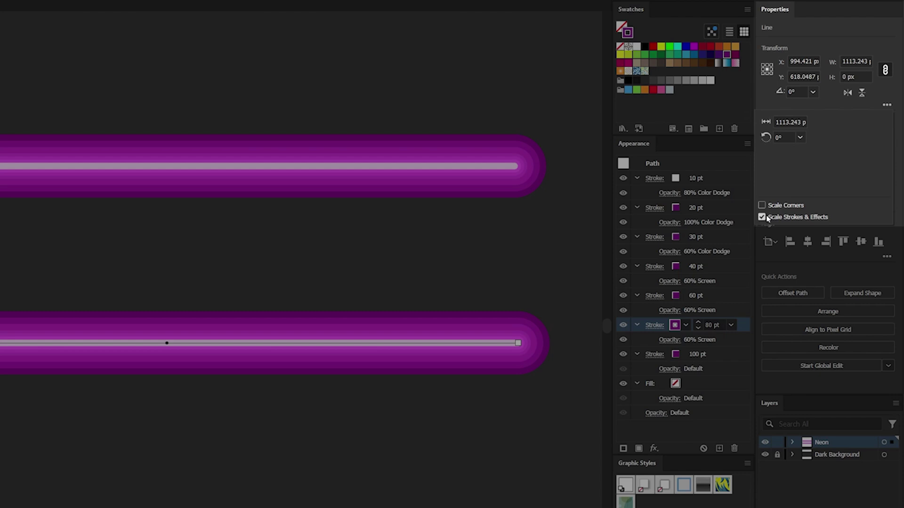
left_click(851, 61)
type("300px")
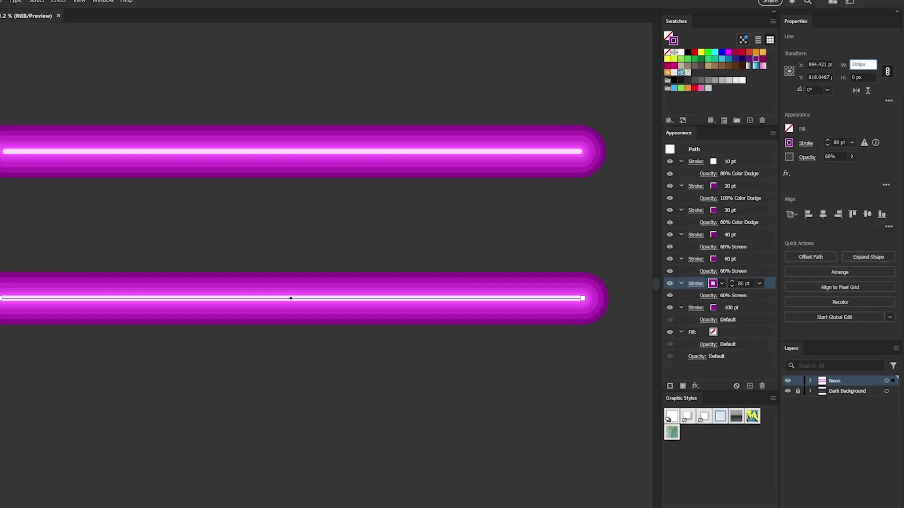
key("Return")
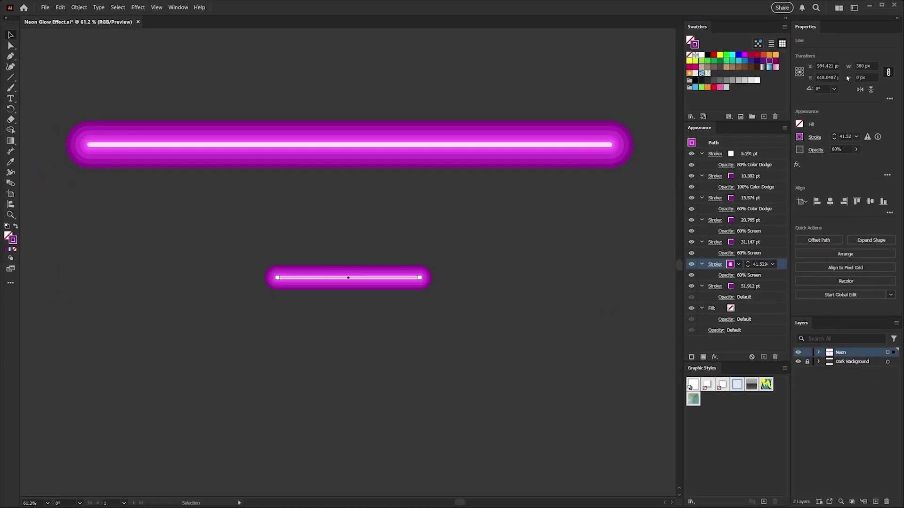
Select the lower neon line and save its look as a new graphic style.
left_click(357, 343)
left_click_drag(222, 244, 492, 327)
left_click_drag(373, 276, 753, 452)
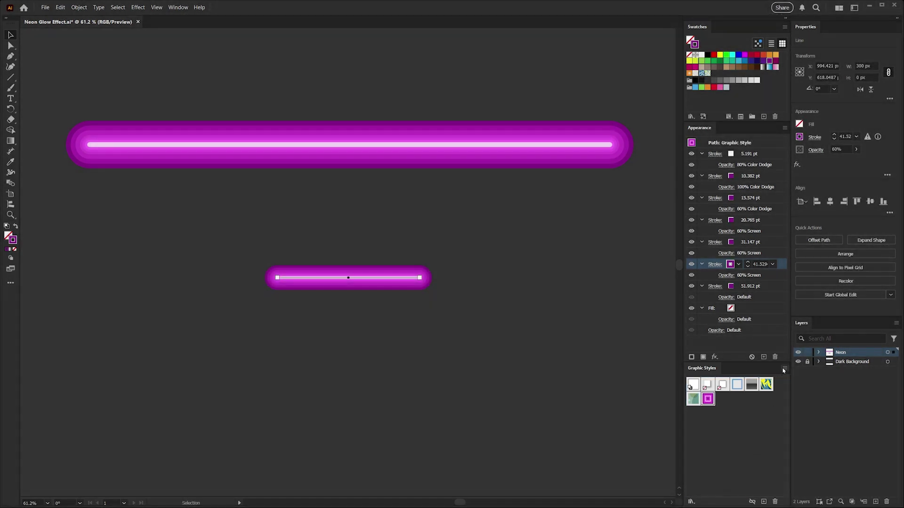
left_click(784, 368)
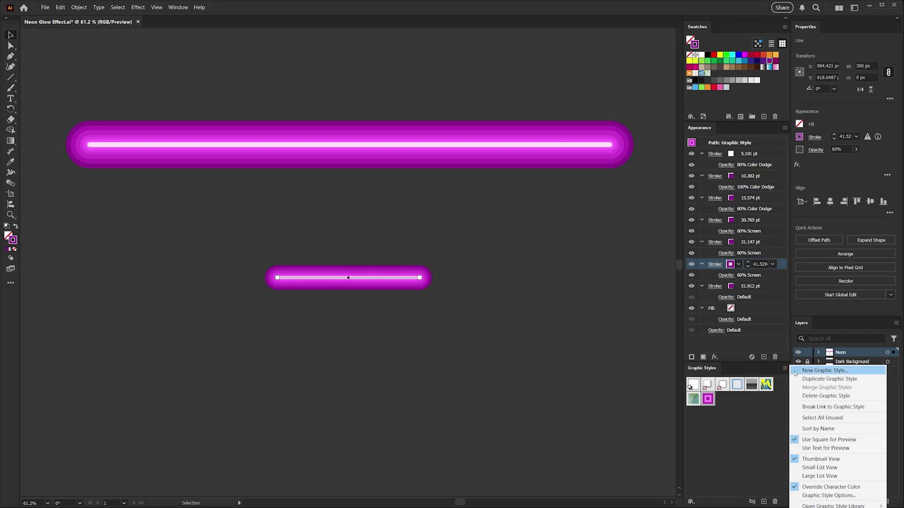
left_click(760, 501)
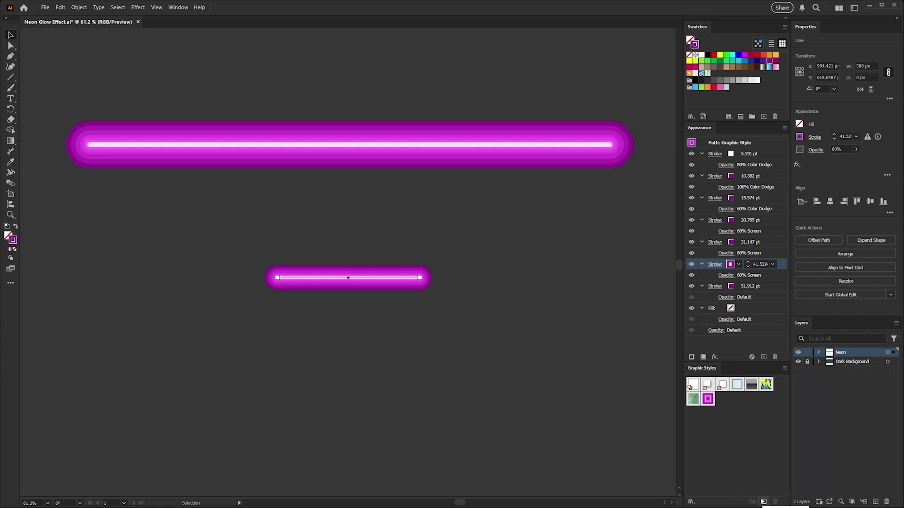
Deselect everything and rename the new graphic style 'Neon Sytle'.
key("ctrl+shift+a")
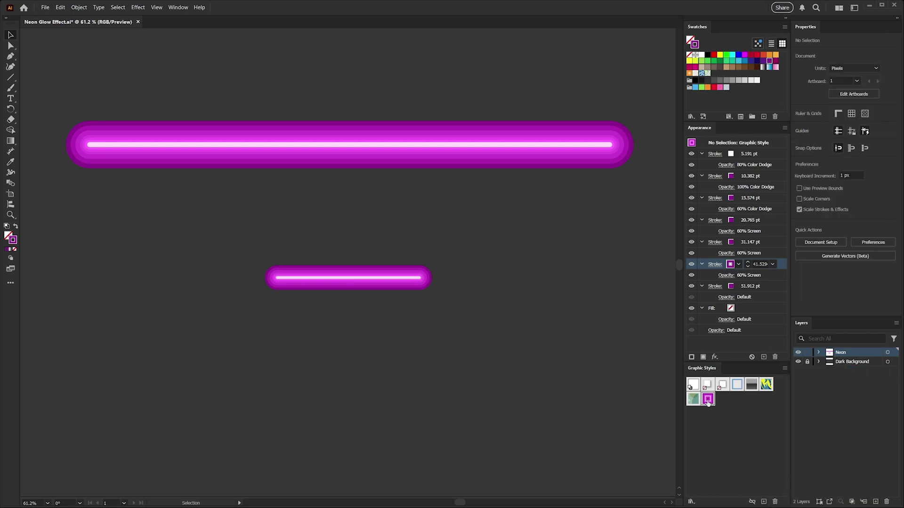
double_click(708, 400)
type("N")
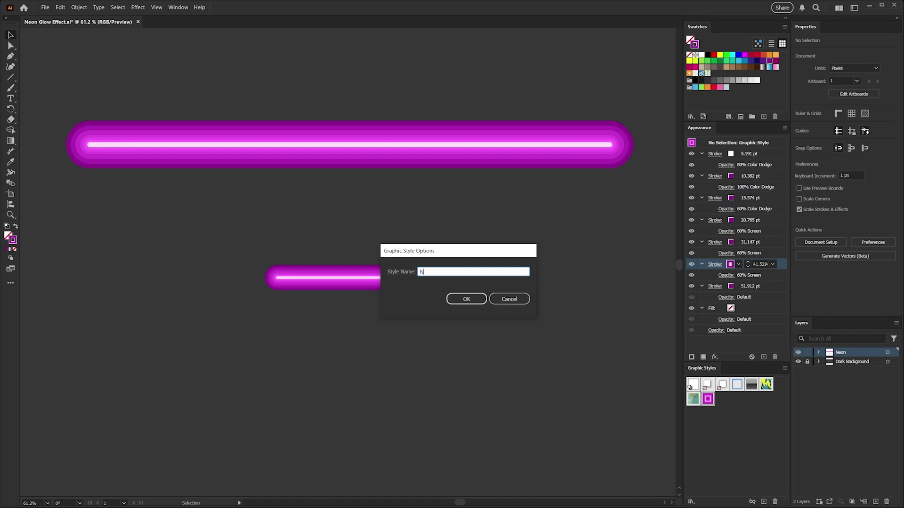
type("eon Sytle")
key("Return")
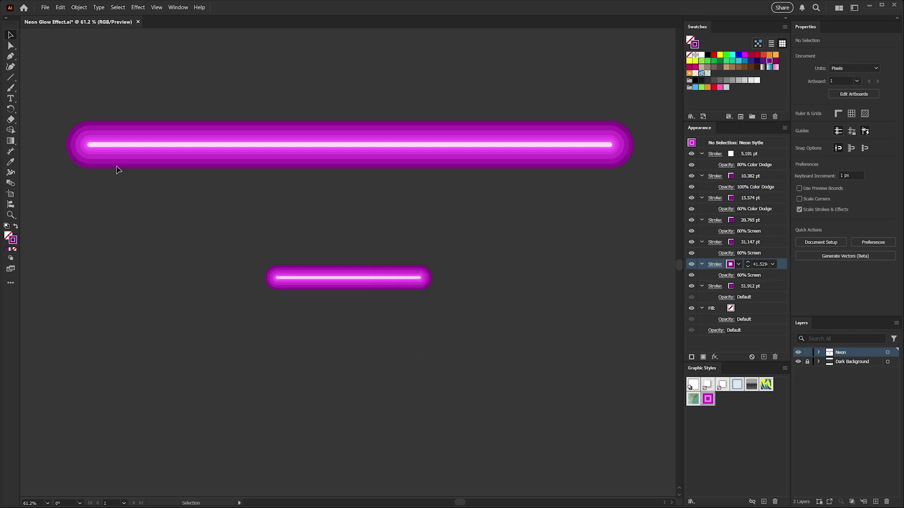
Draw a star at lower left and apply the Neon Sytle graphic style.
left_click(10, 78)
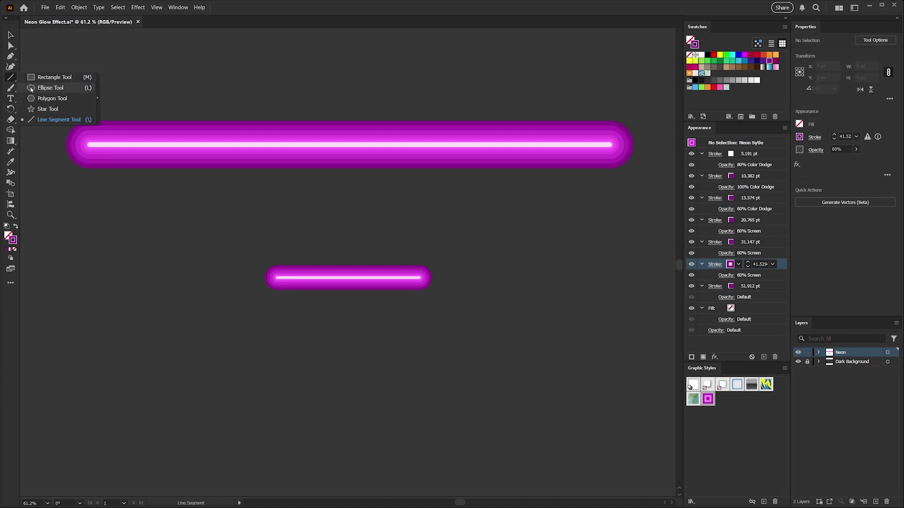
left_click(47, 109)
left_click_drag(130, 315, 190, 379)
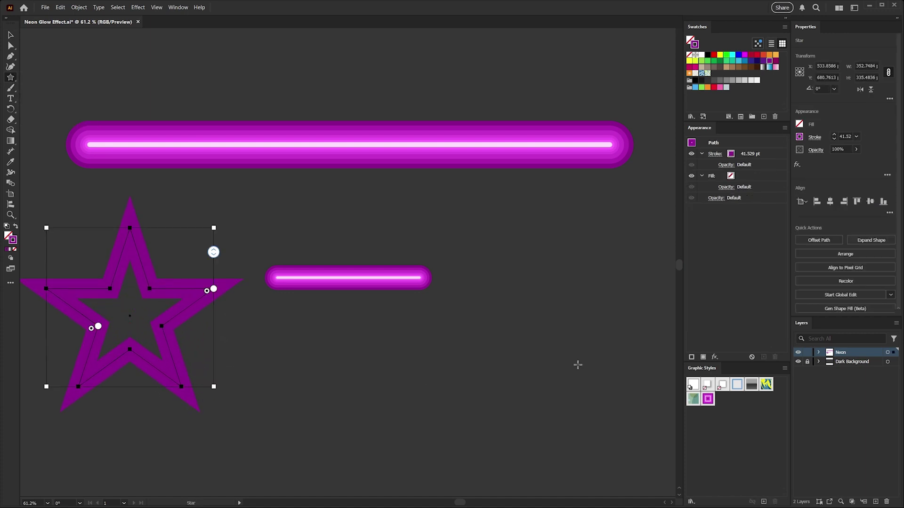
left_click(707, 399)
Zoom out to the whole artboard and round the star's corners.
key("z")
left_click_drag(378, 382, 306, 391)
key("a")
left_click_drag(239, 302, 242, 307)
left_click(371, 385)
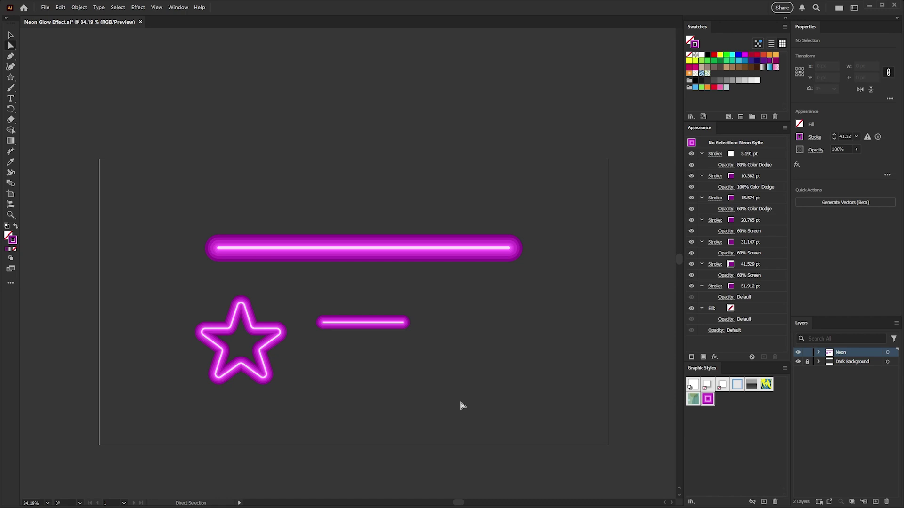
Duplicate the magenta neon star by dragging a copy to the right.
key("v")
left_click(215, 347)
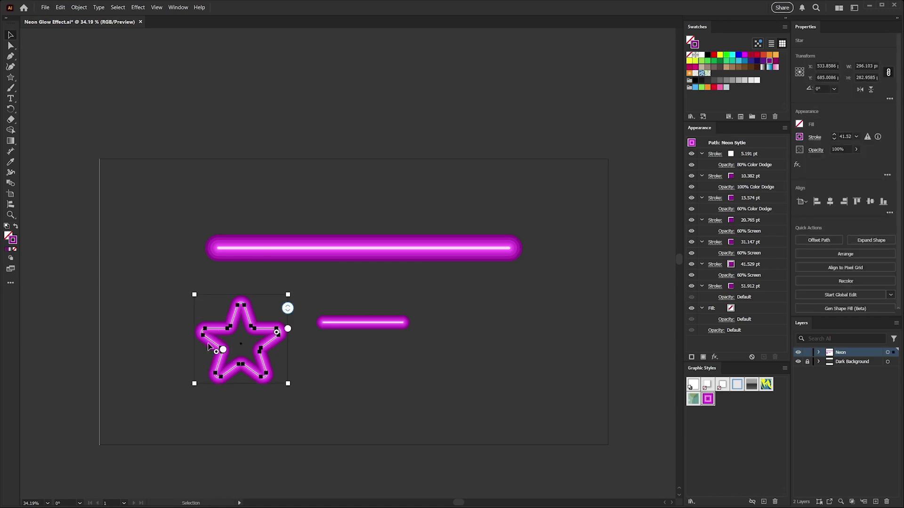
left_click_drag(213, 342, 476, 351, "alt")
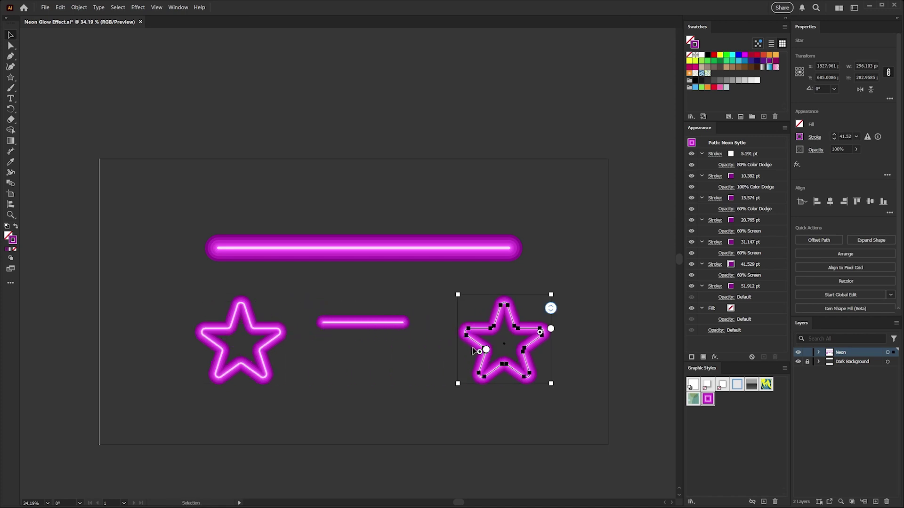
Recolor the copied star to teal with Recolor Artwork and save its look as a new graphic style.
left_click(62, 8)
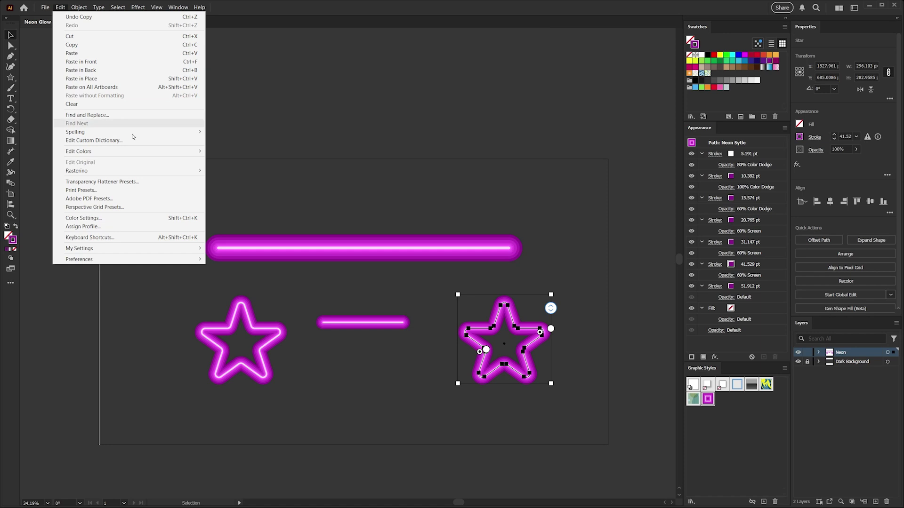
mouse_move(149, 153)
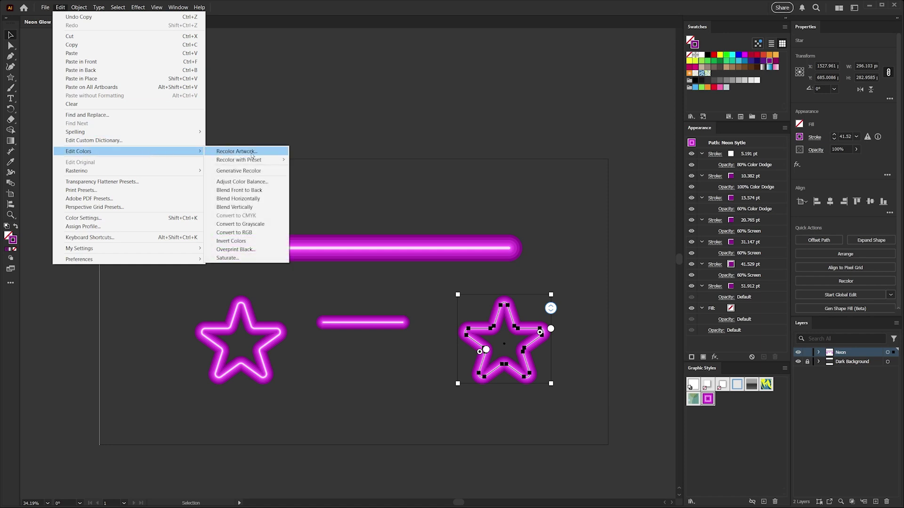
left_click(274, 152)
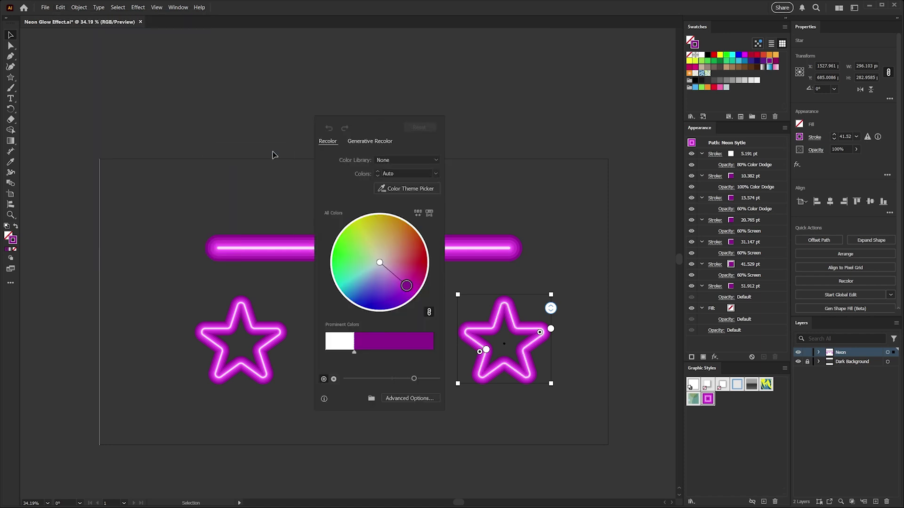
left_click_drag(408, 289, 345, 283)
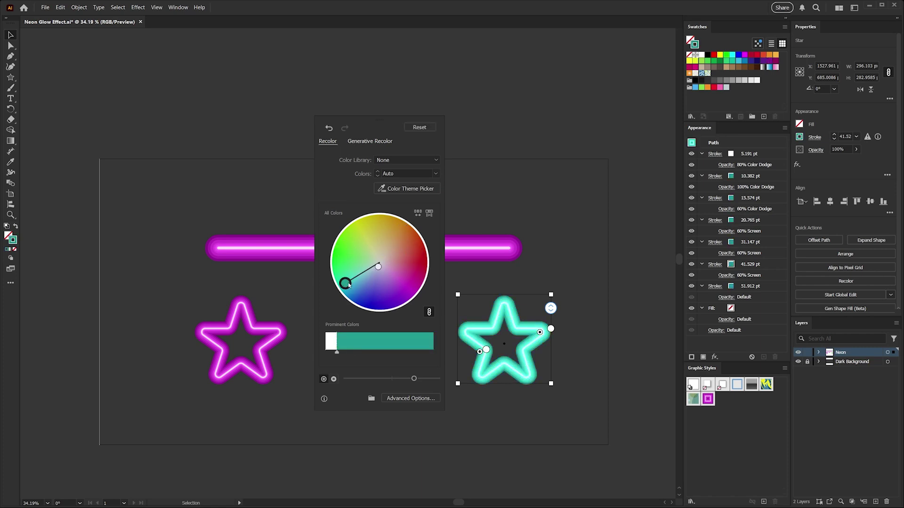
left_click(592, 246)
left_click(763, 502)
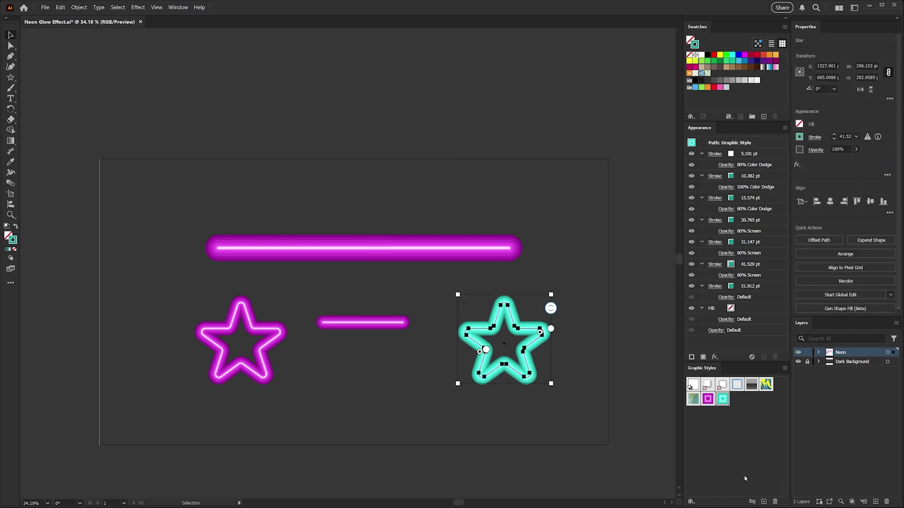
Paint a wavy path below the stars and give it the teal neon style.
left_click(531, 443)
left_click(11, 88)
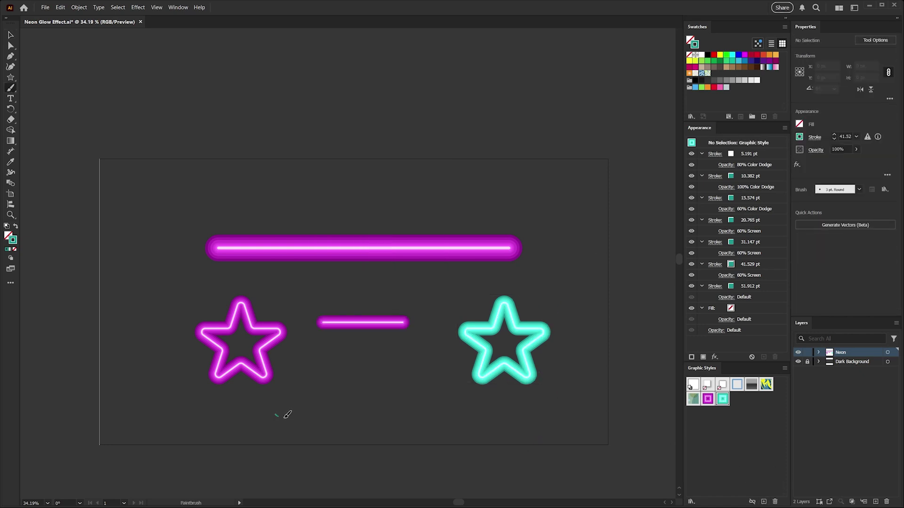
left_click_drag(276, 415, 440, 422)
left_click(723, 399)
Draw a swirling curve across the upper left with the Curvature Tool, style it teal neon, then deselect.
key("shift+grave")
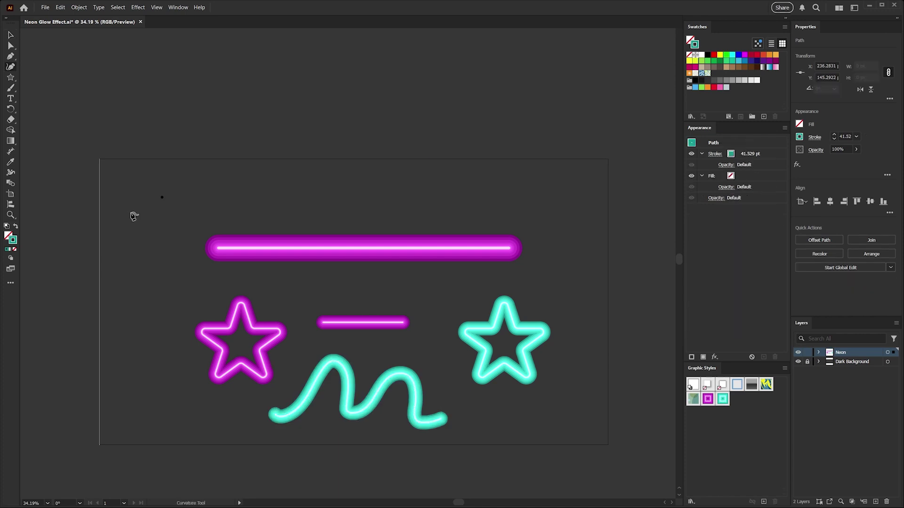
left_click(162, 197)
left_click(131, 213)
left_click(169, 250)
left_click(212, 195)
left_click(257, 189)
left_click(302, 226)
left_click(392, 180)
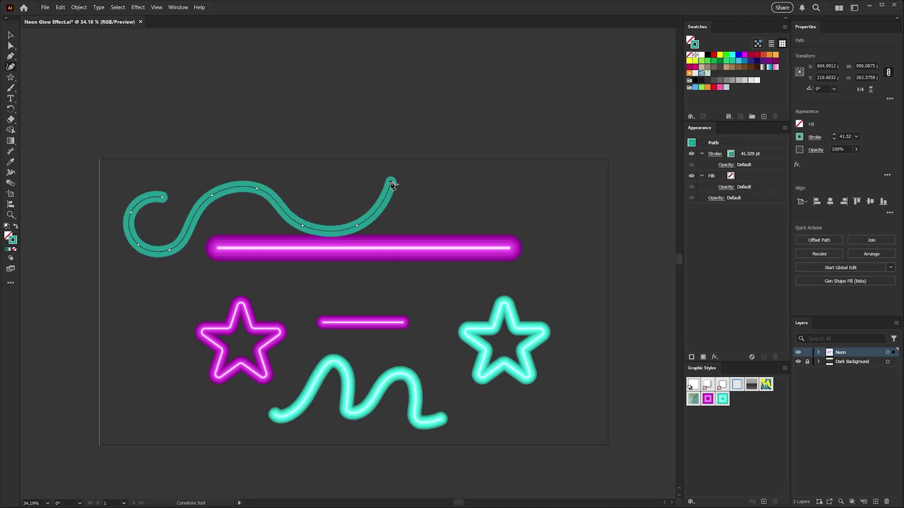
left_click(722, 400)
key("v")
left_click(370, 298)
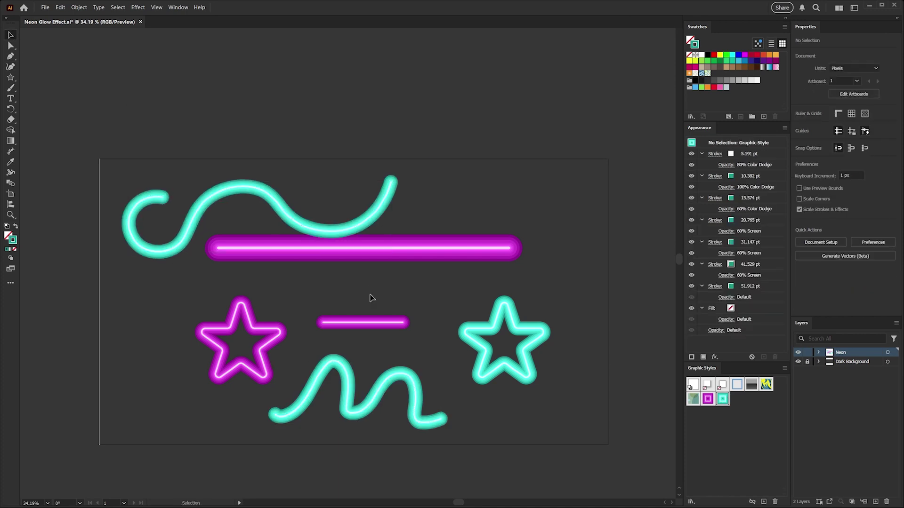